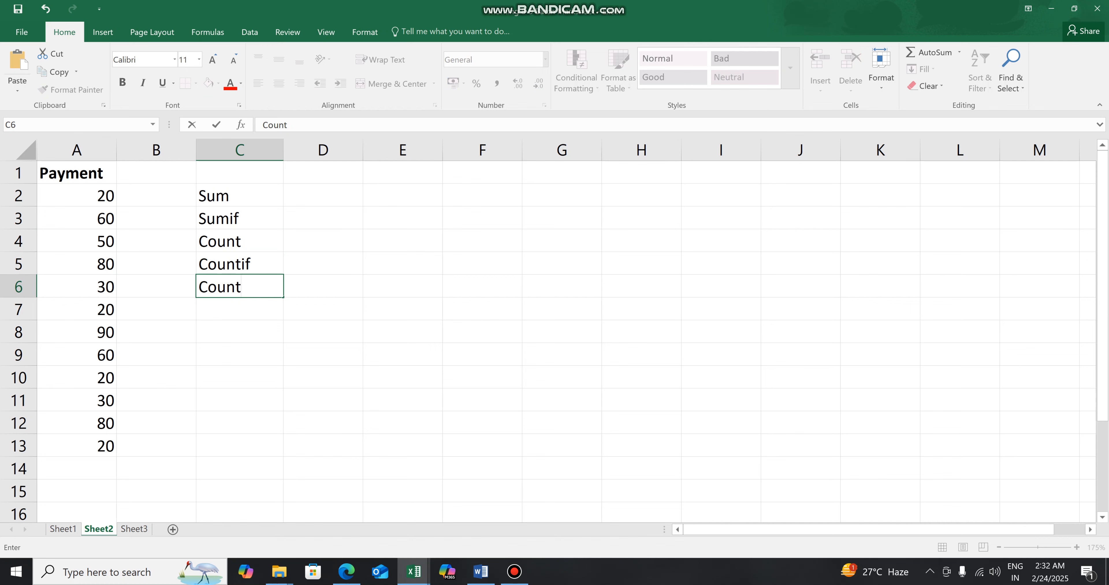
Complete the function labels in column C with Counta in C6, Countblank in C7 and Mode in C8
{"action": "type", "text": "a"}
{"action": "key", "text": "ctrl+Return"}
{"action": "type", "text": "Count"}
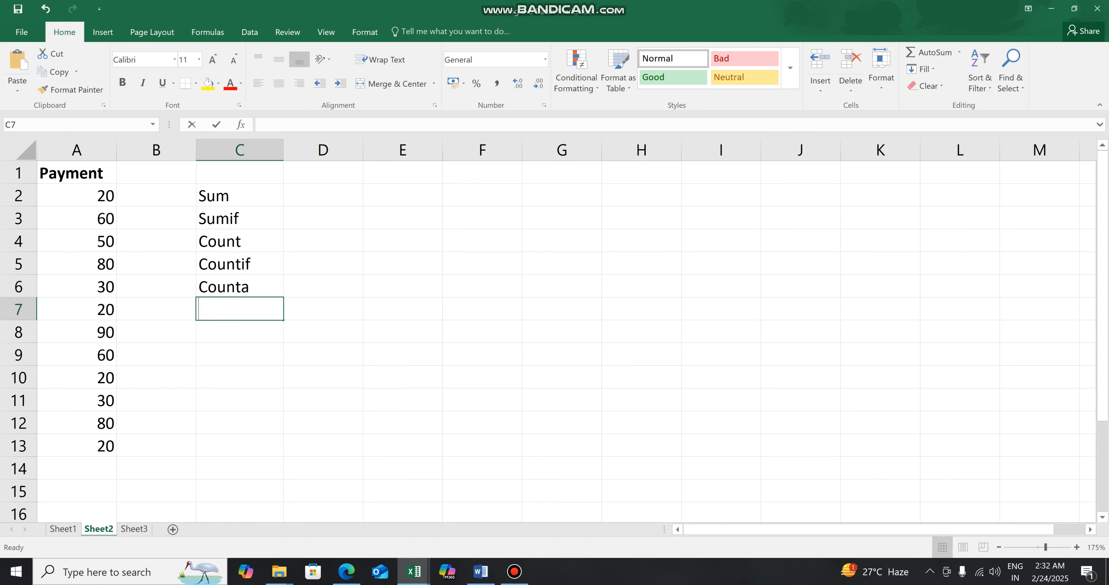
{"action": "type", "text": "blank"}
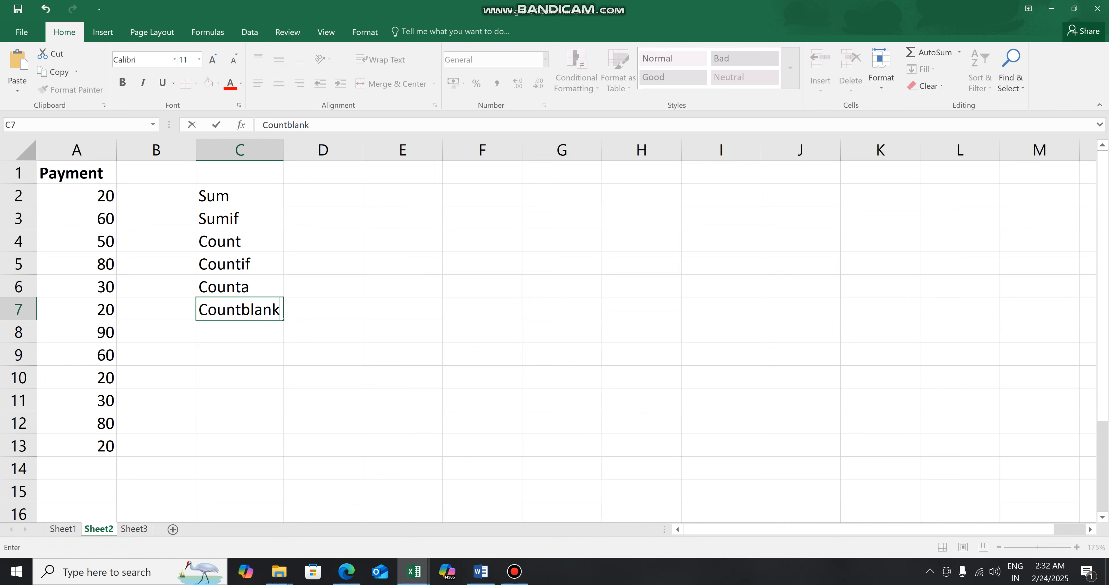
{"action": "key", "text": "Return"}
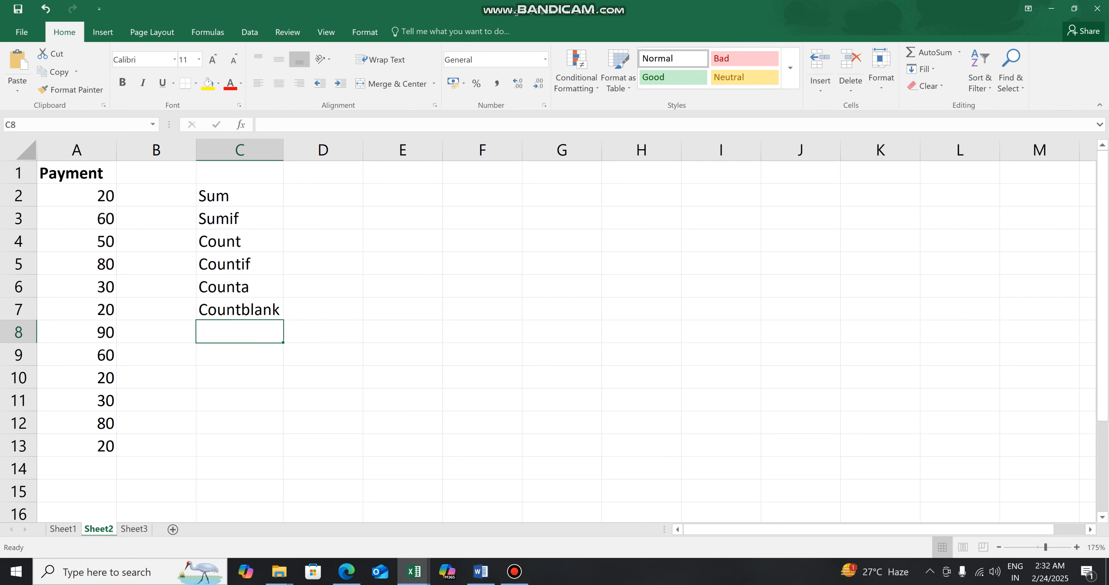
{"action": "type", "text": "Mode"}
{"action": "key", "text": "Return"}
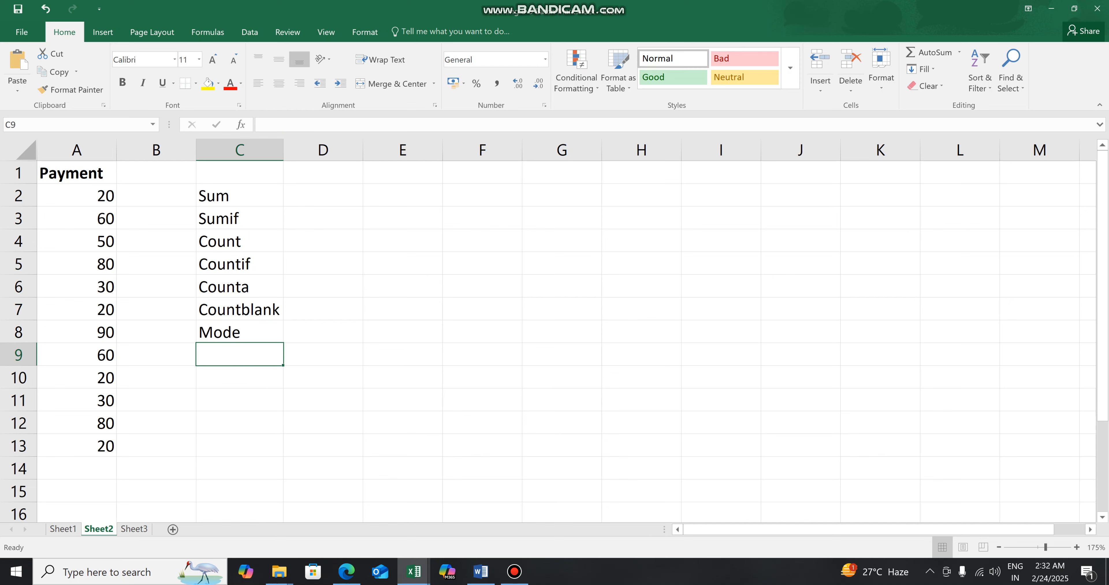
Move the labels from Count through Mode down to C6:C10 and make C2:C14 bold
{"action": "left_click_drag", "start_coordinate": [240, 263], "coordinate": [240, 354]}
{"action": "left_click_drag", "start_coordinate": [240, 241], "coordinate": [240, 333]}
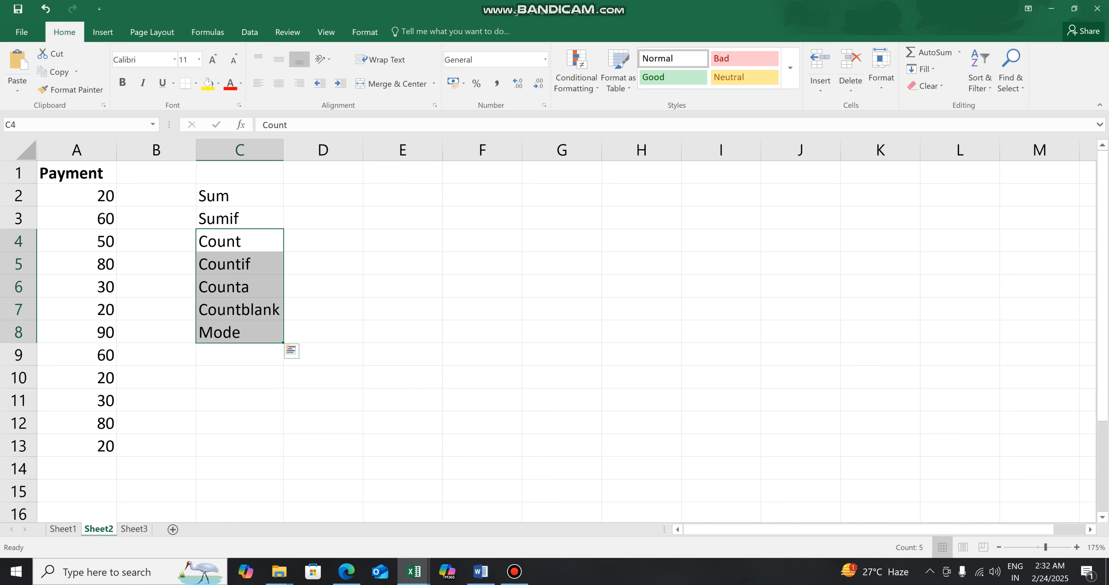
{"action": "left_click_drag", "start_coordinate": [231, 342], "coordinate": [230, 380]}
{"action": "left_click", "coordinate": [323, 263]}
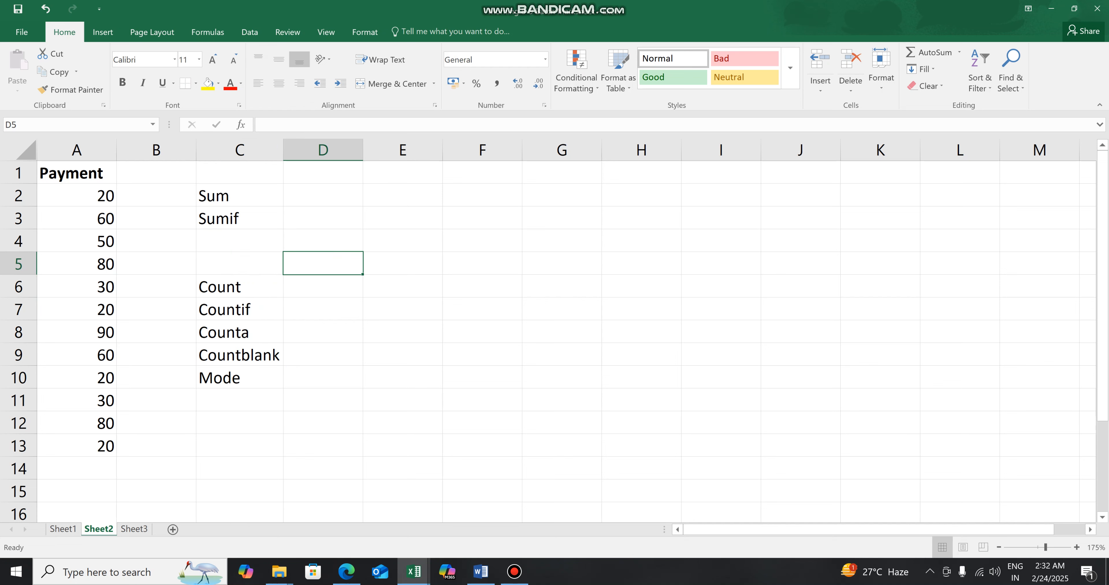
{"action": "left_click_drag", "start_coordinate": [240, 196], "coordinate": [240, 468]}
{"action": "key", "text": "ctrl+b"}
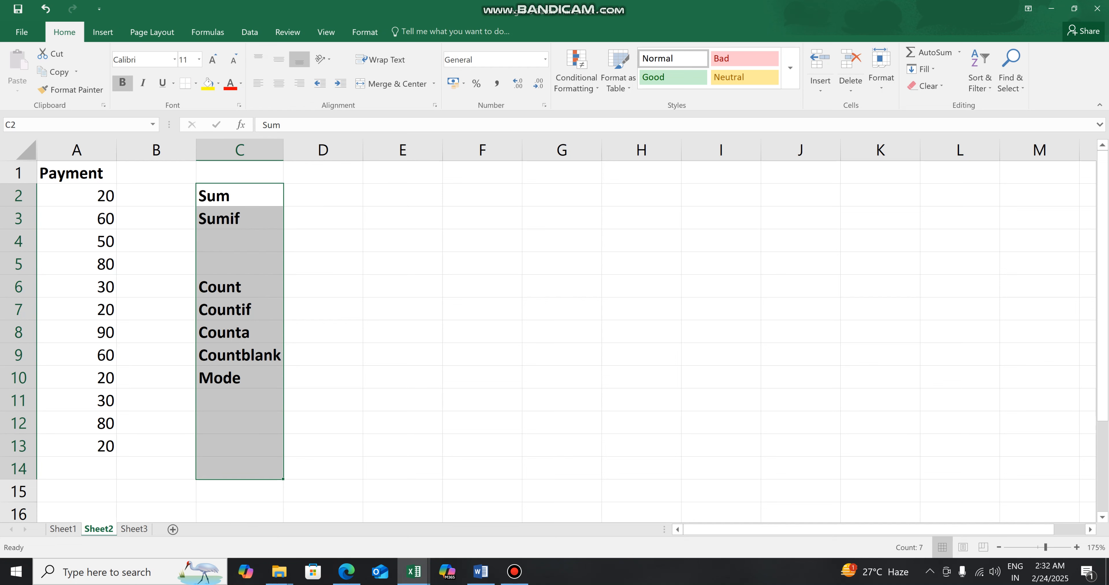
Enter a SUM formula in D2 that totals the payments in A2:A13
{"action": "left_click", "coordinate": [323, 196]}
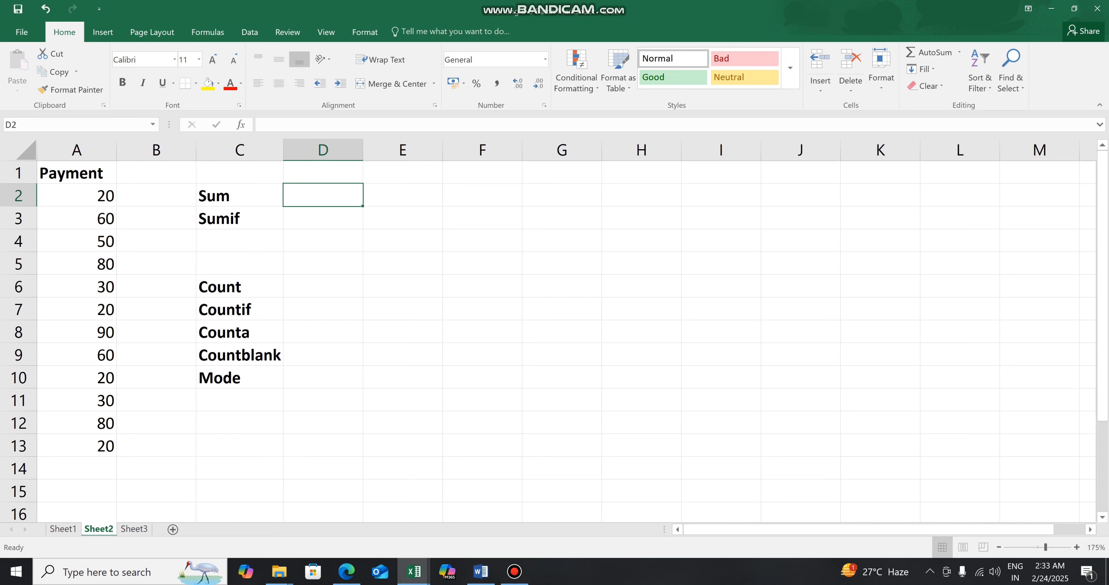
{"action": "type", "text": "=su"}
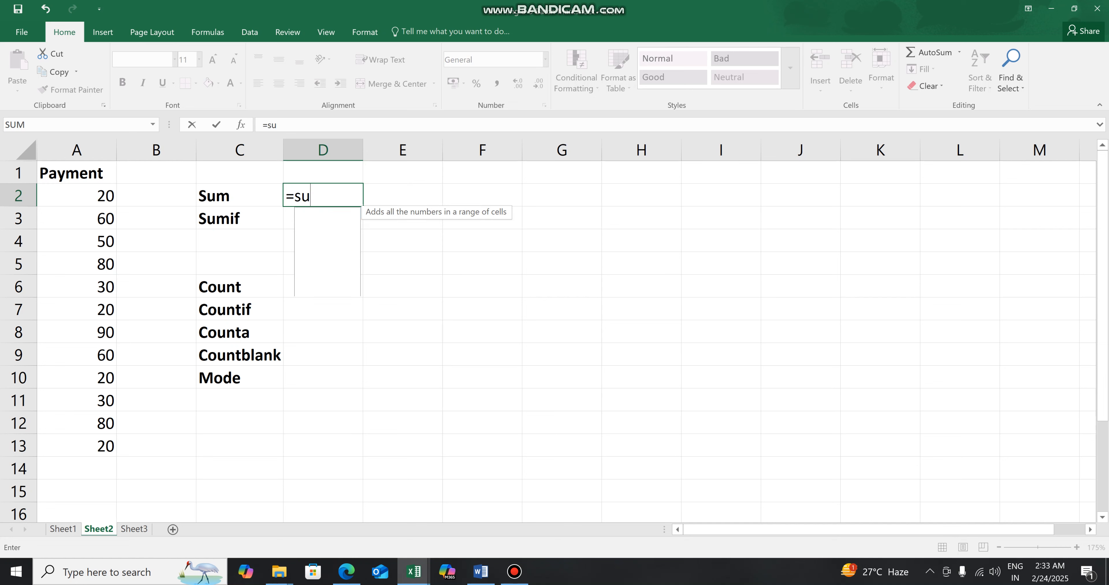
{"action": "type", "text": "m("}
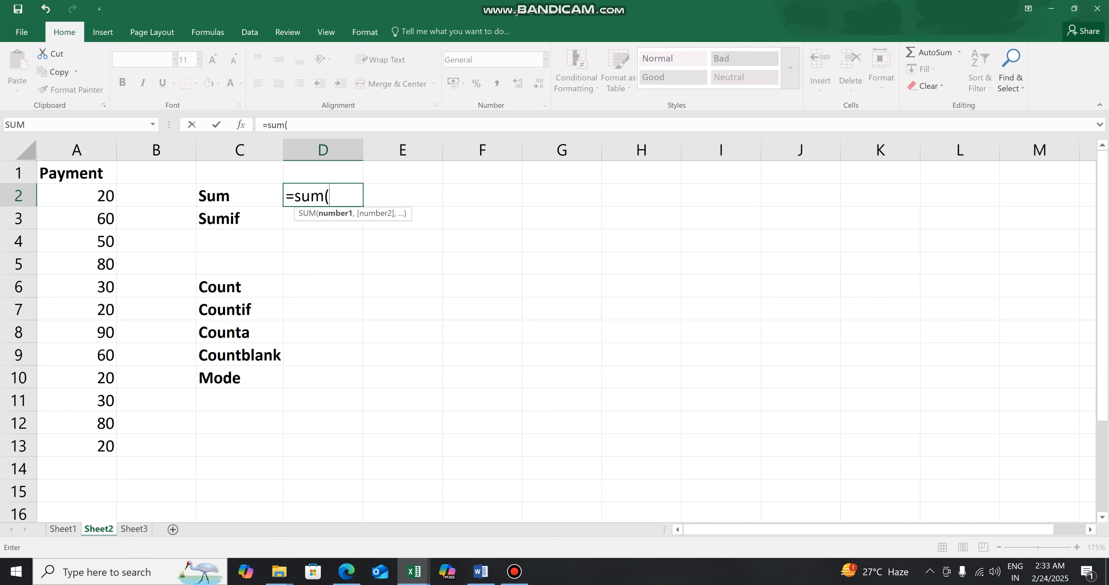
{"action": "left_click_drag", "start_coordinate": [76, 196], "coordinate": [103, 448]}
{"action": "key", "text": "ctrl+Return"}
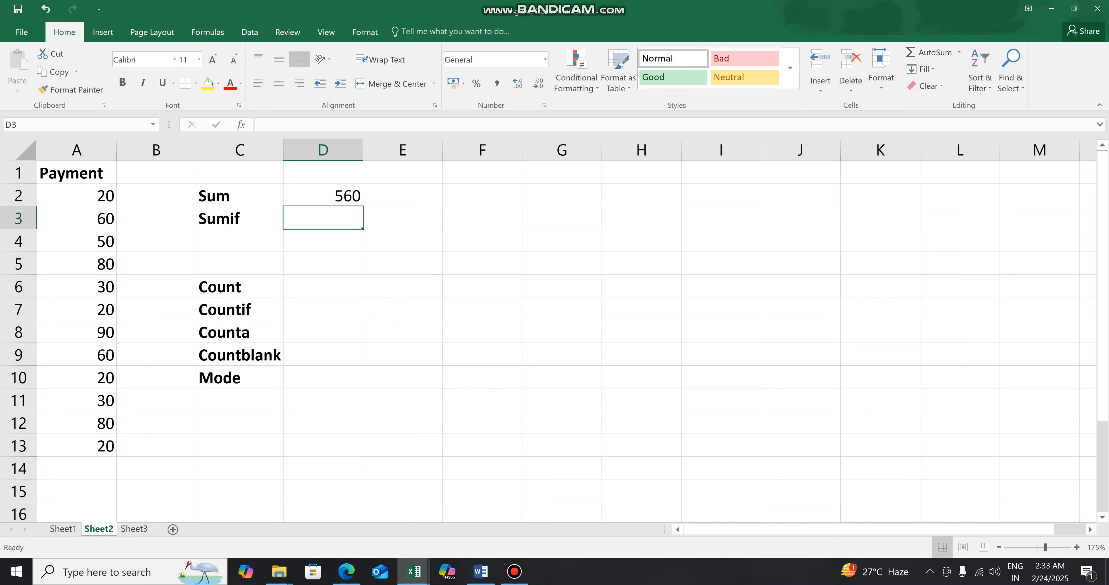
{"action": "left_click", "coordinate": [76, 195]}
{"action": "left_click", "coordinate": [76, 286]}
{"action": "left_click", "coordinate": [77, 332]}
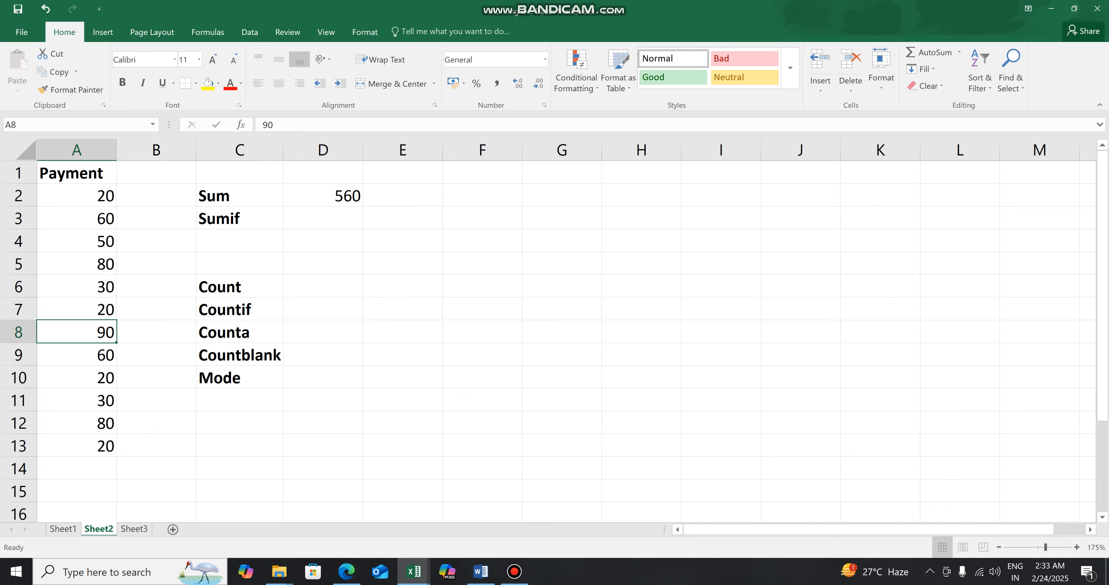
Enter a SUMIF formula in D3 that adds the payments in A2:A13 equal to 20
{"action": "left_click", "coordinate": [323, 219]}
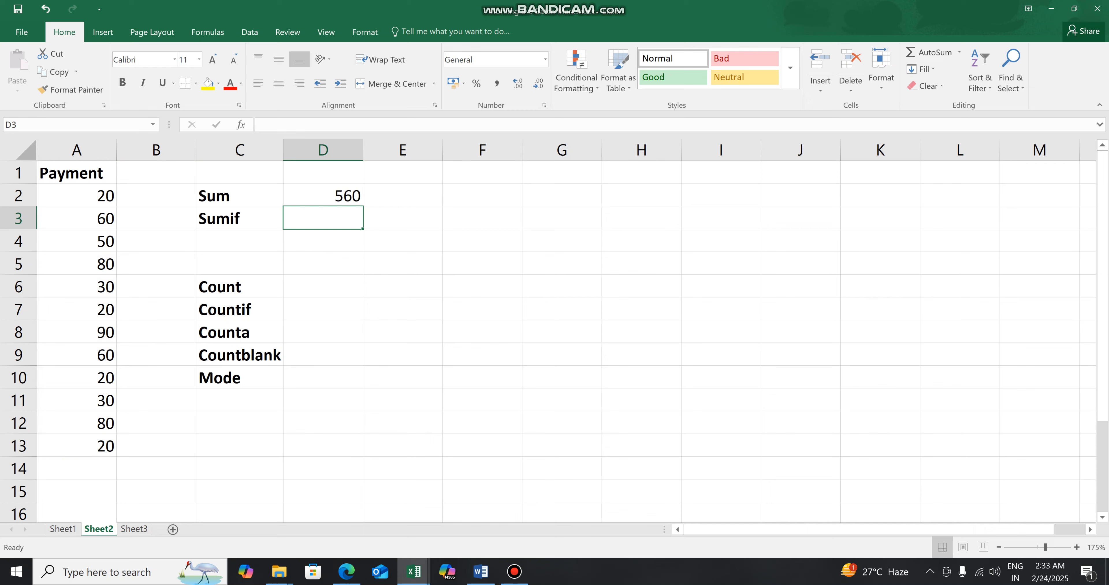
{"action": "type", "text": "=sumif("}
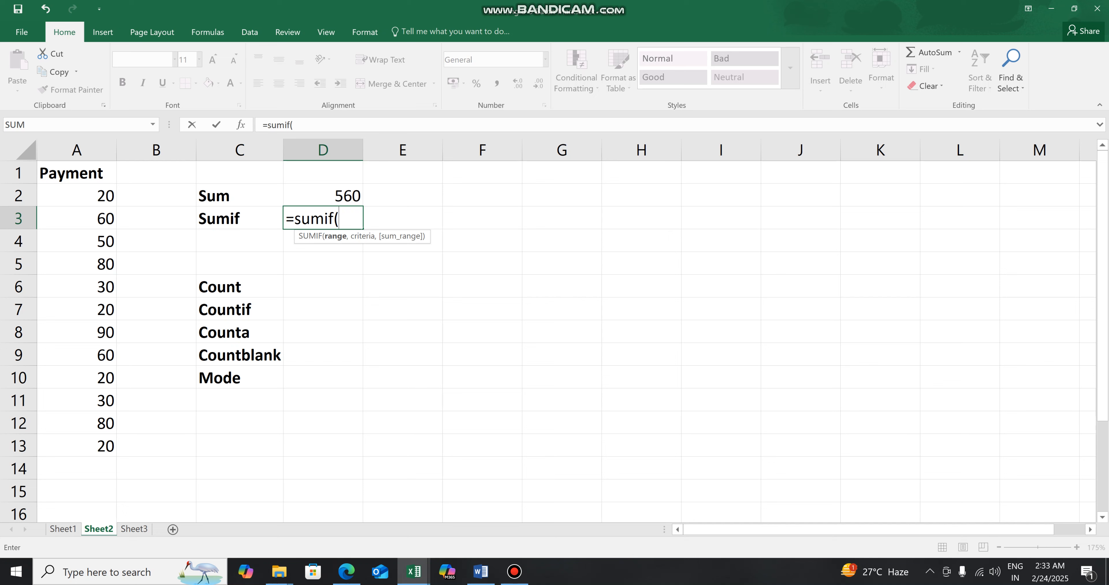
{"action": "left_click_drag", "start_coordinate": [77, 196], "coordinate": [78, 446]}
{"action": "type", "text": ","}
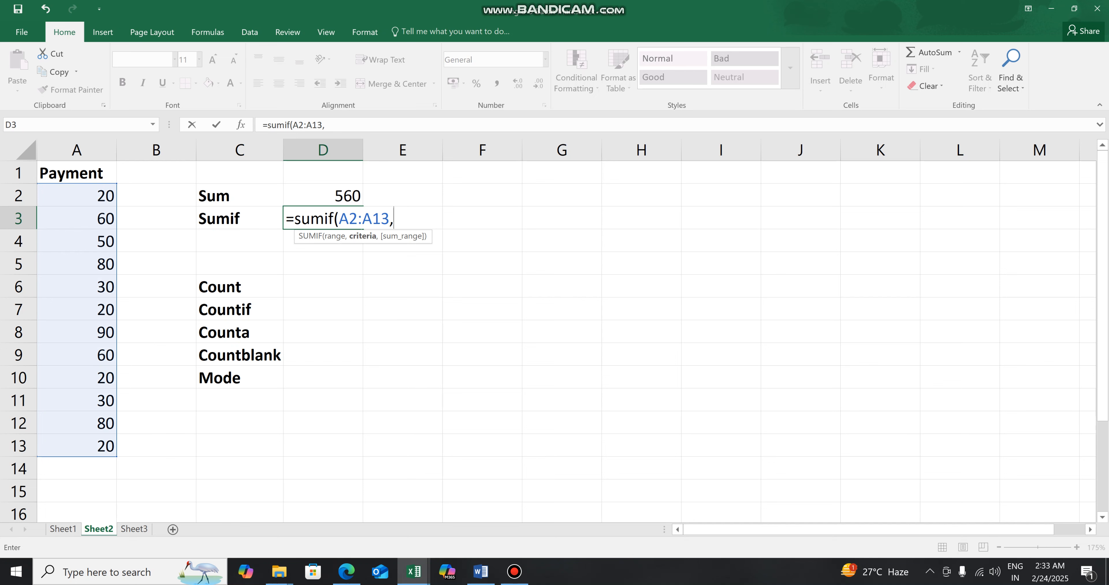
{"action": "type", "text": "20)"}
{"action": "key", "text": "Return"}
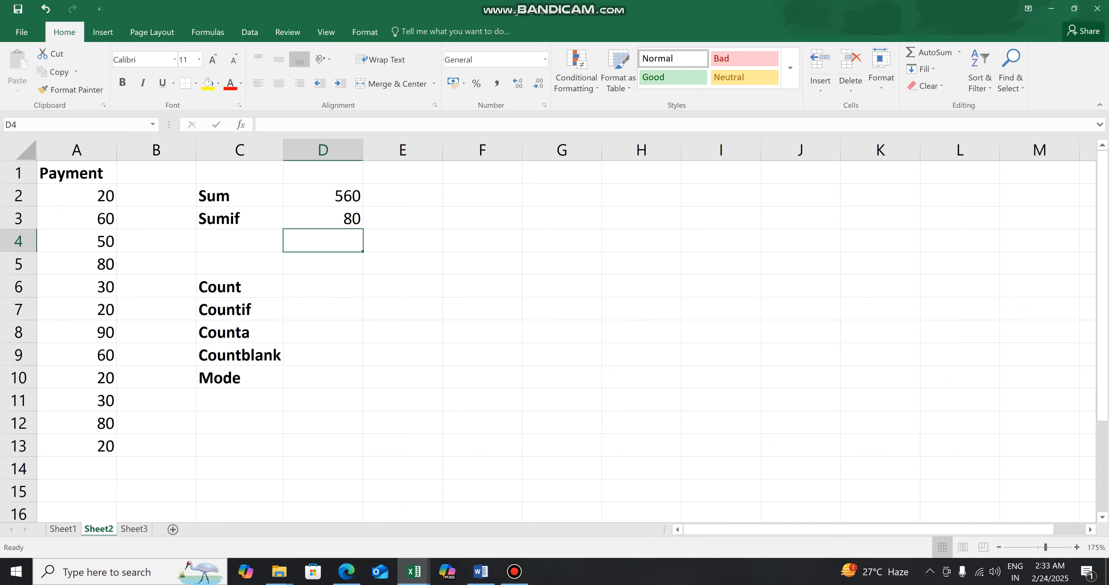
Enter a COUNTIF formula in D7 that counts the payments in A2:A13 equal to 20
{"action": "left_click_drag", "start_coordinate": [258, 309], "coordinate": [321, 309]}
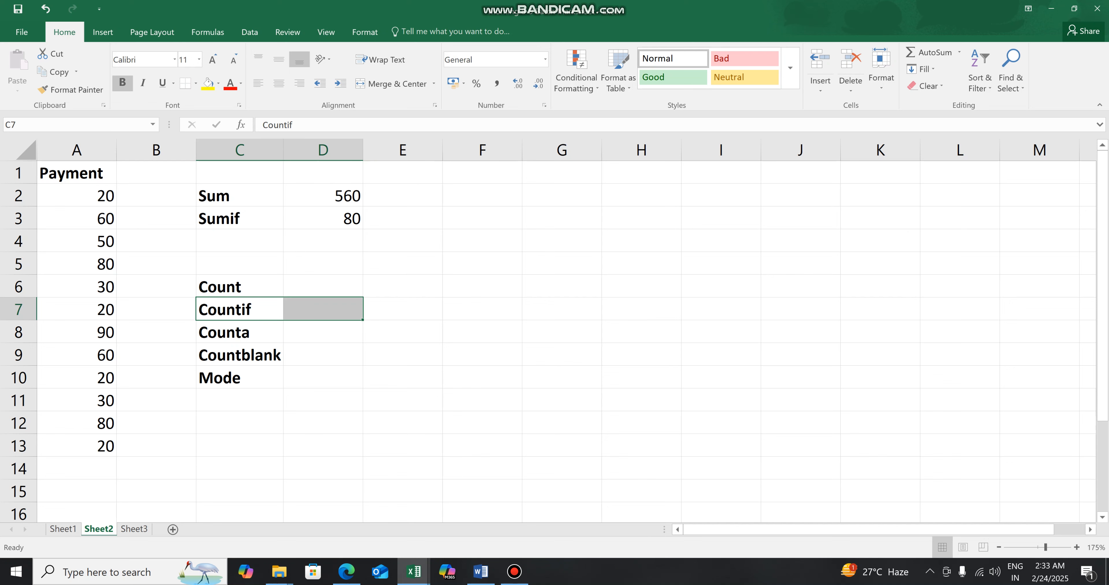
{"action": "left_click", "coordinate": [323, 309]}
{"action": "type", "text": "=c"}
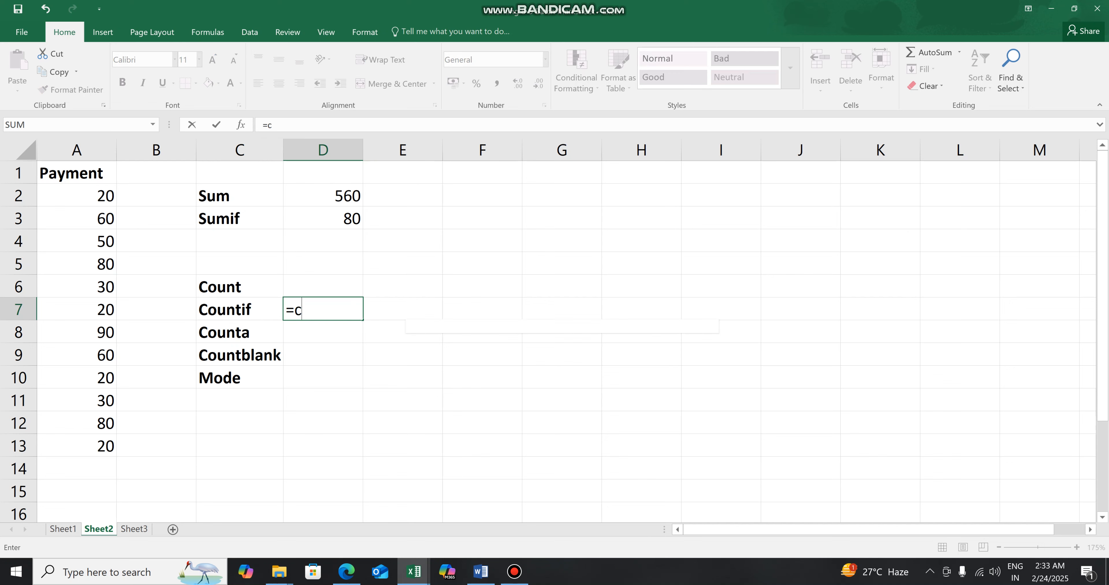
{"action": "type", "text": "ountif("}
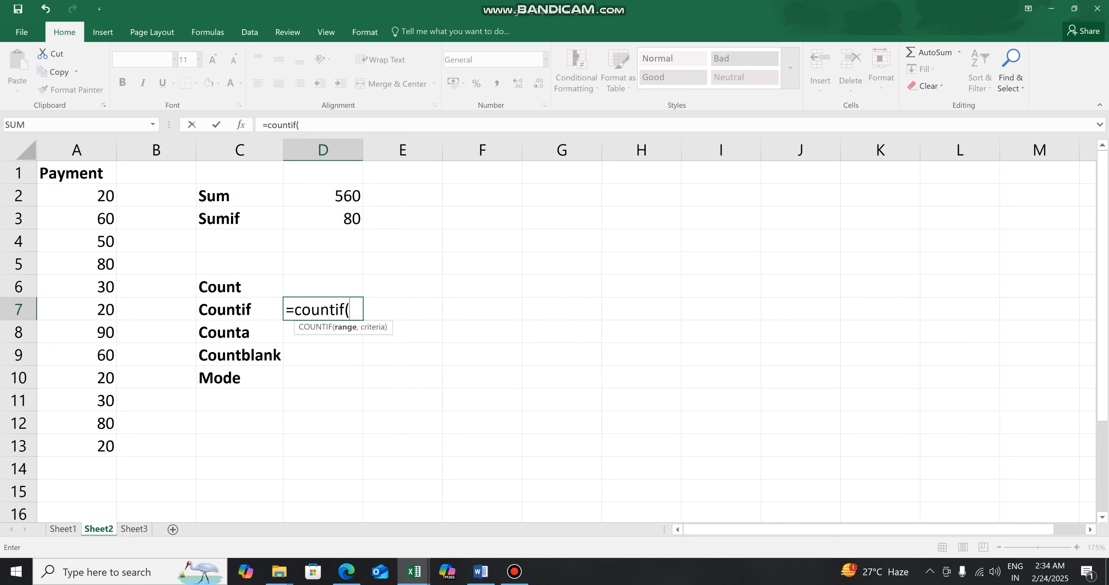
{"action": "left_click_drag", "start_coordinate": [76, 195], "coordinate": [108, 450]}
{"action": "type", "text": ","}
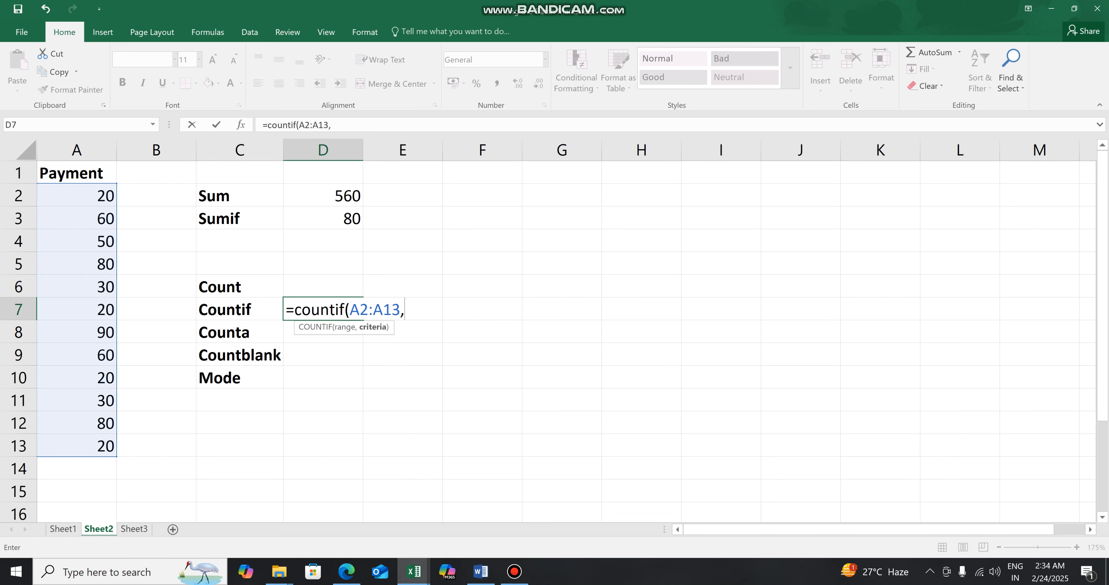
{"action": "type", "text": "20)"}
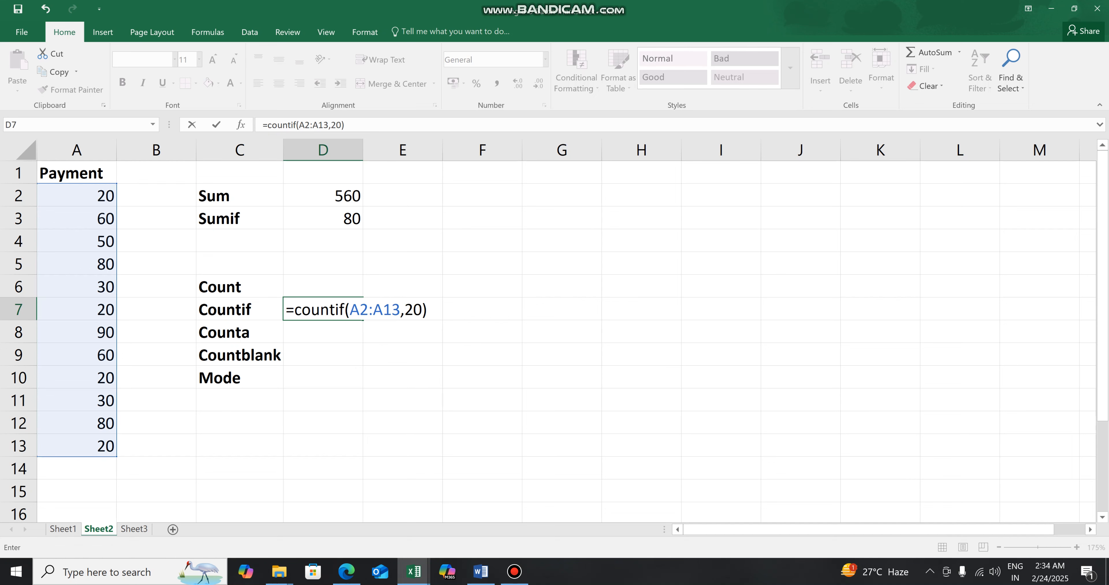
{"action": "key", "text": "Return"}
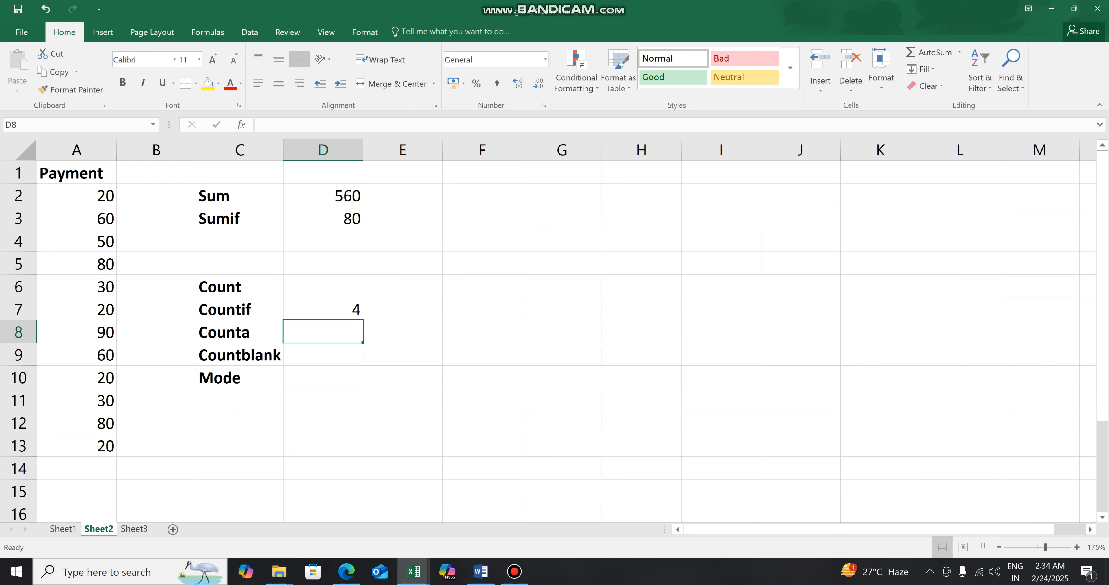
Enter a COUNT formula in D6 that counts the numeric cells in A2:A13
{"action": "left_click", "coordinate": [323, 218]}
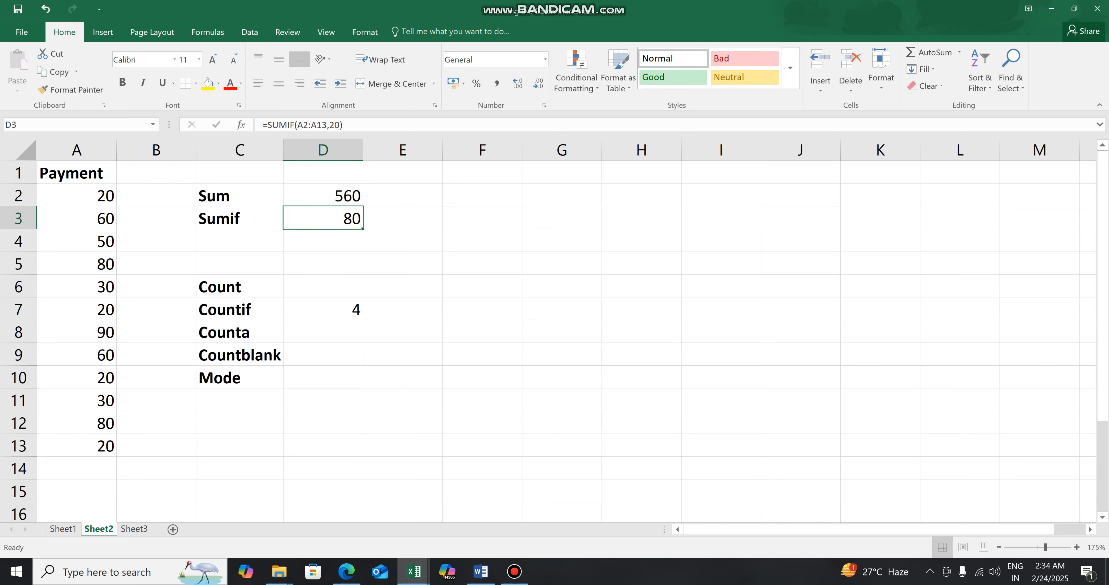
{"action": "left_click", "coordinate": [323, 286]}
{"action": "type", "text": "=coun"}
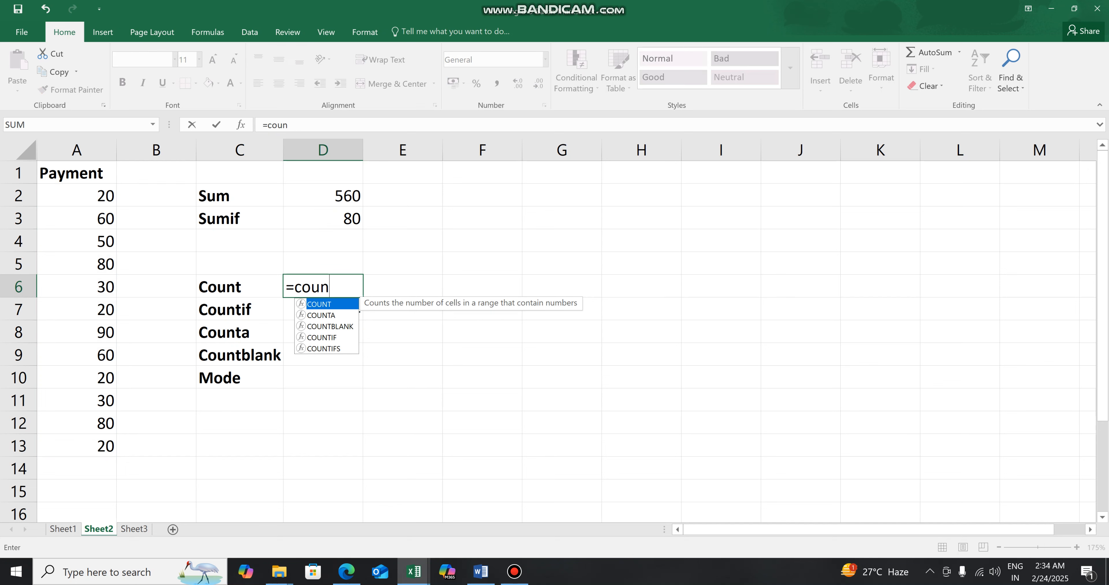
{"action": "type", "text": "t("}
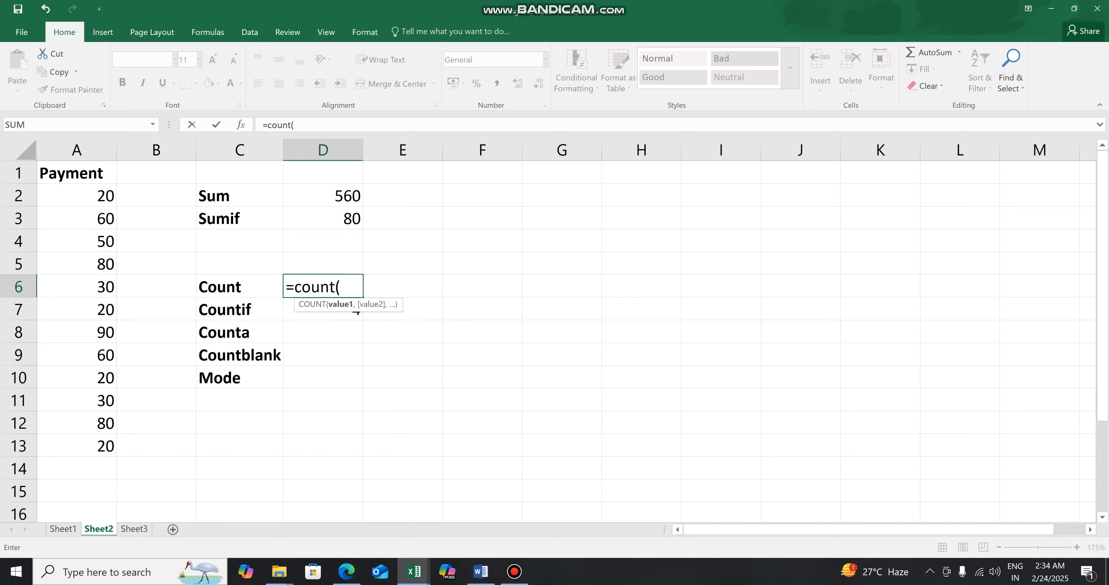
{"action": "left_click_drag", "start_coordinate": [77, 196], "coordinate": [114, 452]}
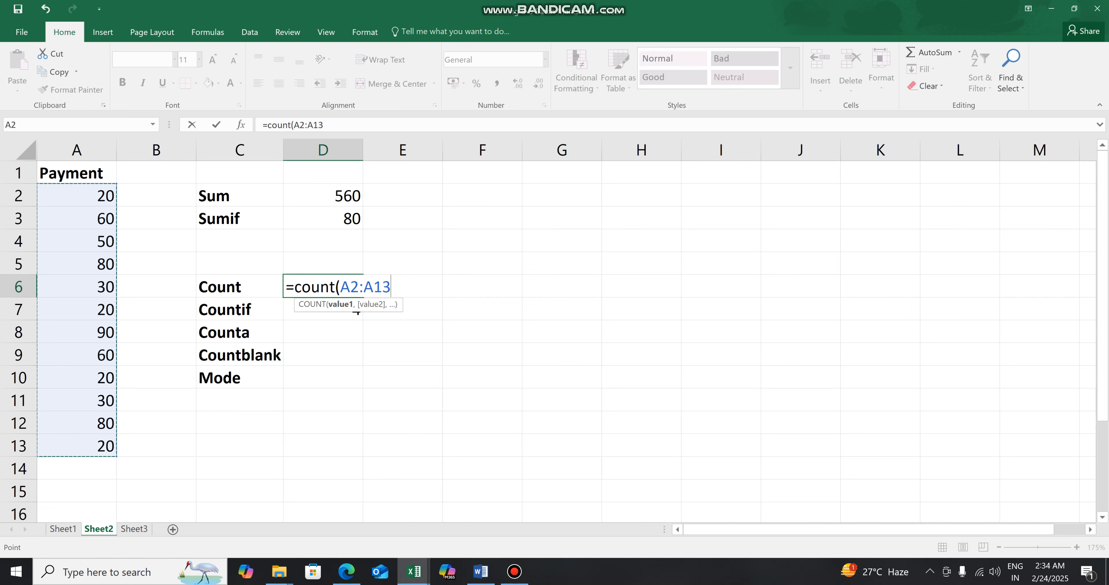
{"action": "key", "text": "Return"}
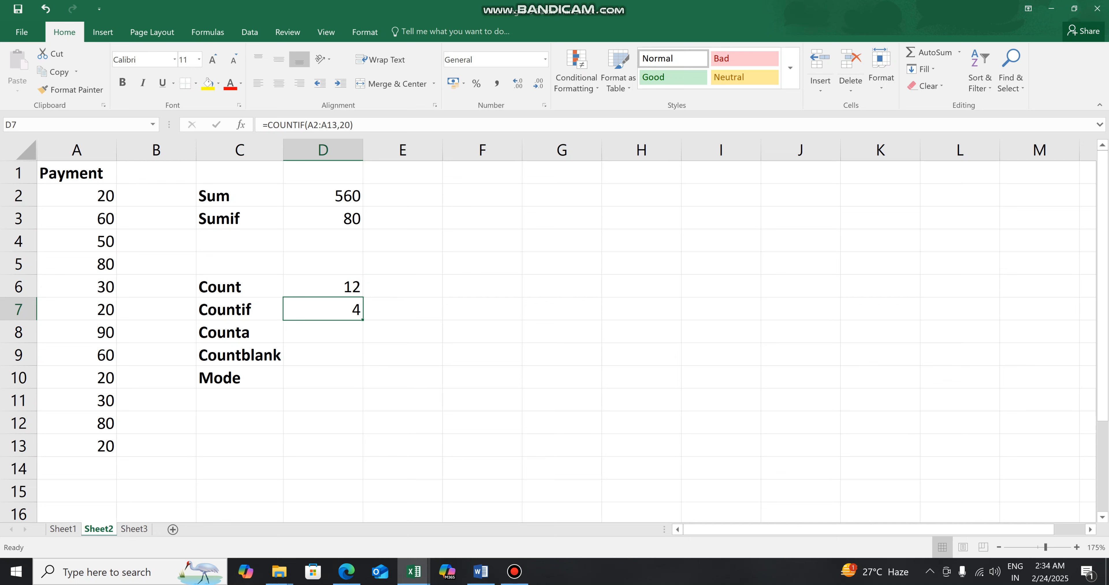
Clear the Sum, Sumif, Count and Countif labels together with their formulas from C1:D7
{"action": "left_click_drag", "start_coordinate": [239, 286], "coordinate": [323, 172]}
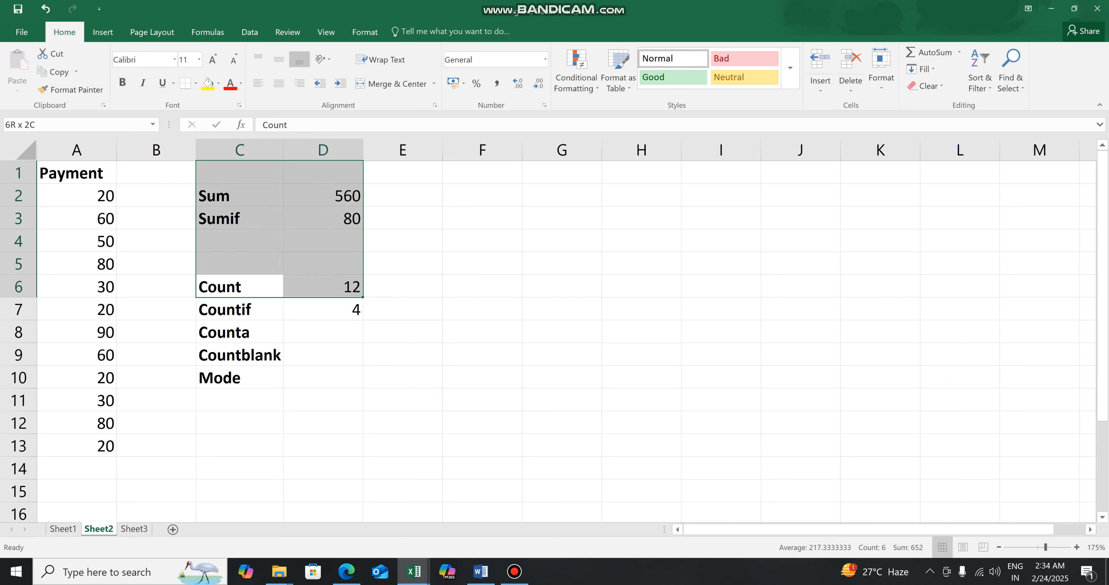
{"action": "key", "text": "Delete"}
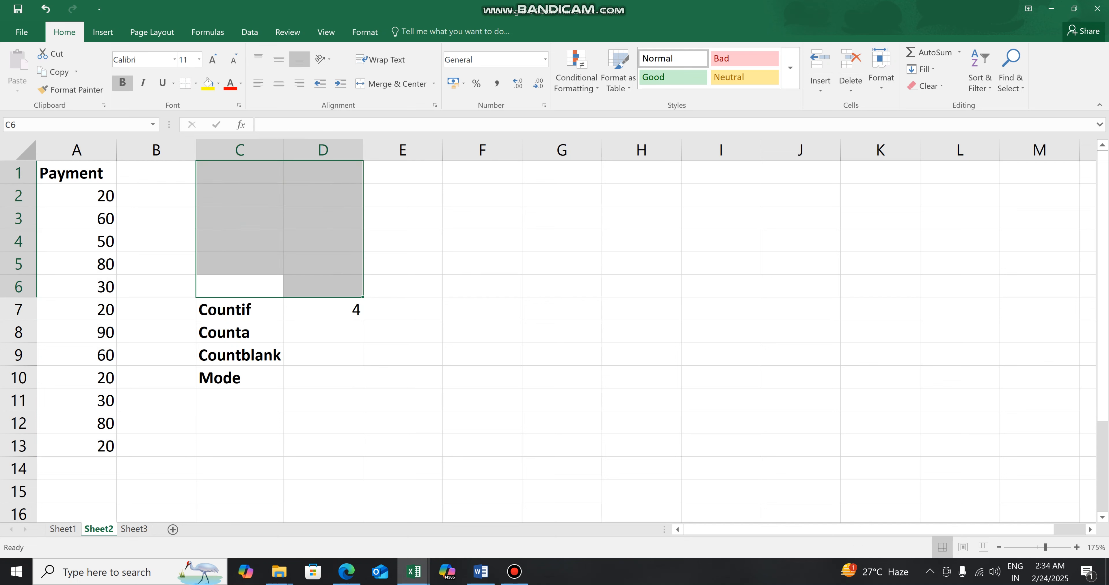
{"action": "left_click_drag", "start_coordinate": [240, 309], "coordinate": [446, 318]}
{"action": "key", "text": "Delete"}
{"action": "left_click", "coordinate": [323, 332]}
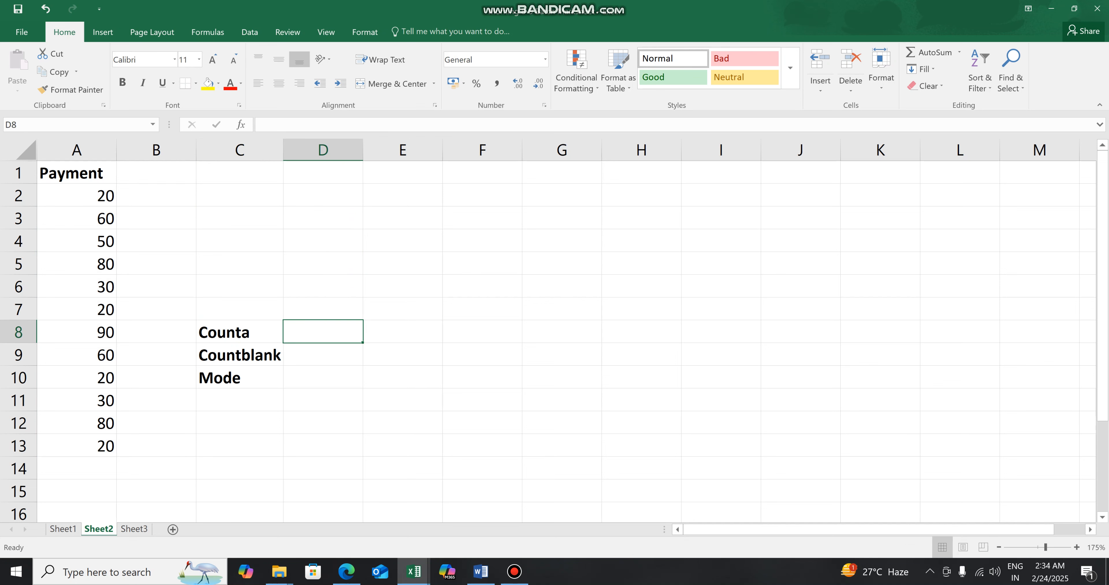
Replace the payment in A6 with the text A and align it to the right of its cell
{"action": "left_click", "coordinate": [77, 287]}
{"action": "type", "text": "A"}
{"action": "left_click", "coordinate": [76, 332]}
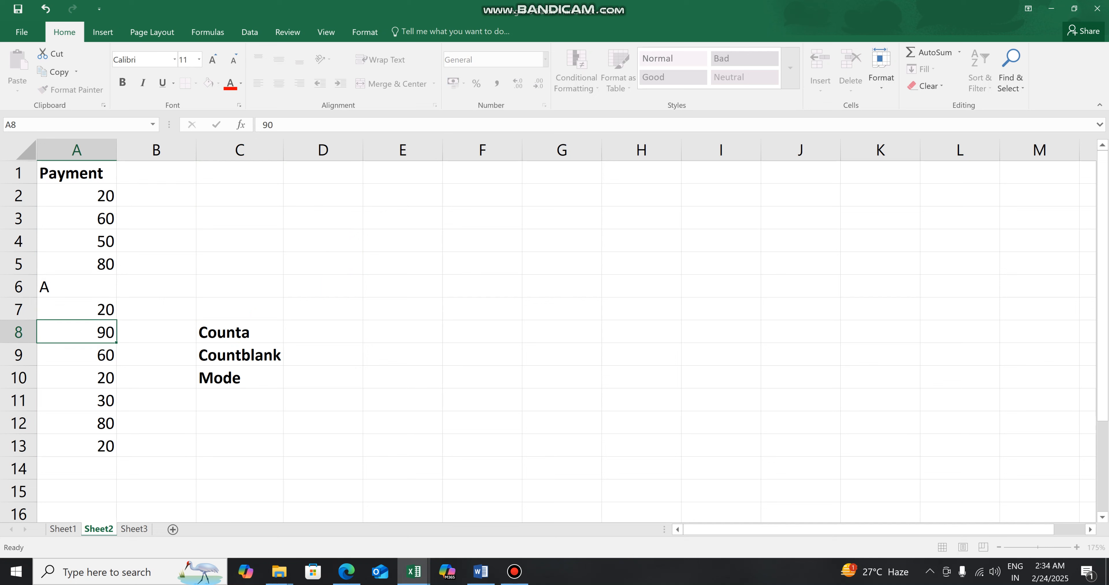
{"action": "left_click", "coordinate": [77, 287]}
{"action": "left_click", "coordinate": [299, 83]}
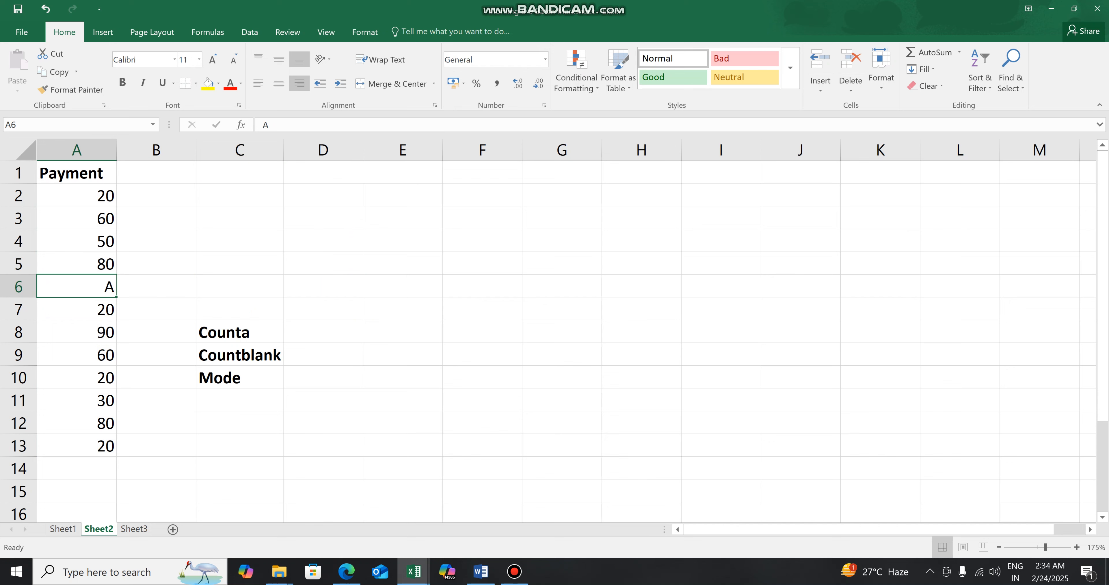
Replace the payment in A8 with the text V and align it to the right of its cell
{"action": "left_click", "coordinate": [77, 332]}
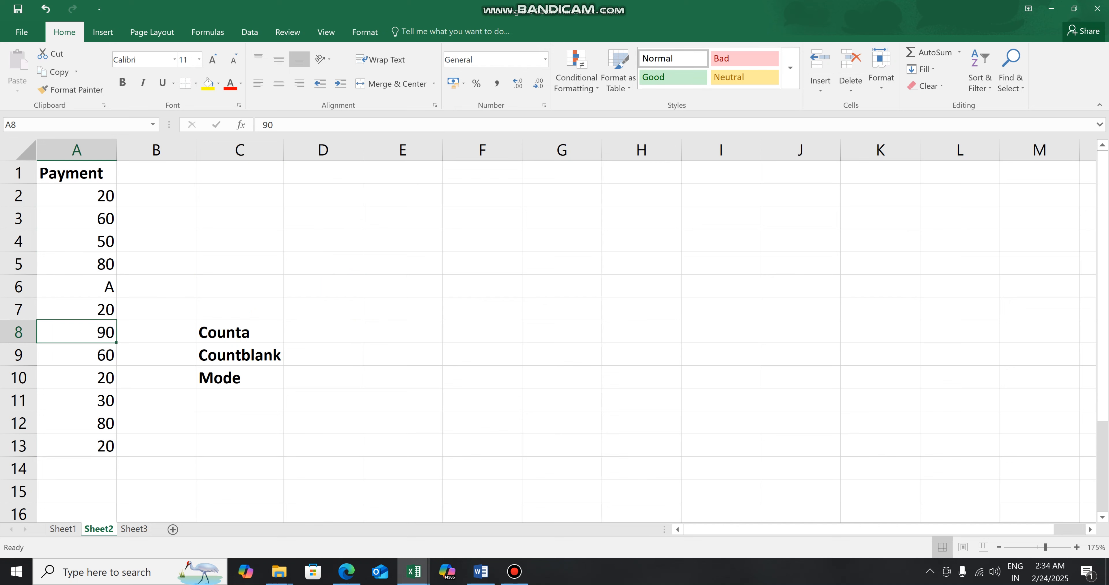
{"action": "type", "text": "V"}
{"action": "left_click", "coordinate": [76, 400]}
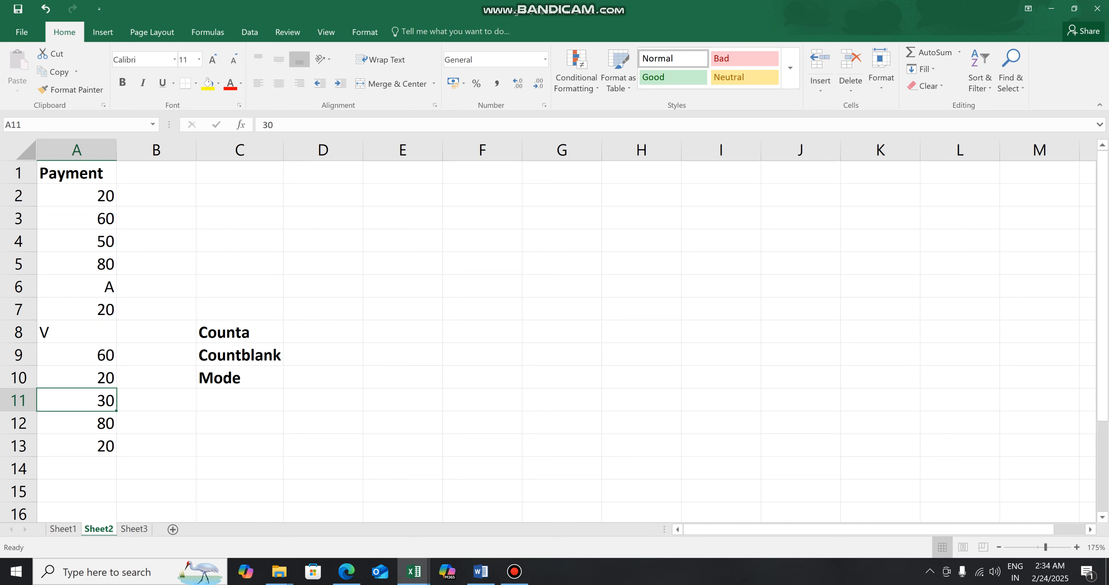
{"action": "left_click", "coordinate": [77, 332]}
{"action": "left_click", "coordinate": [300, 83]}
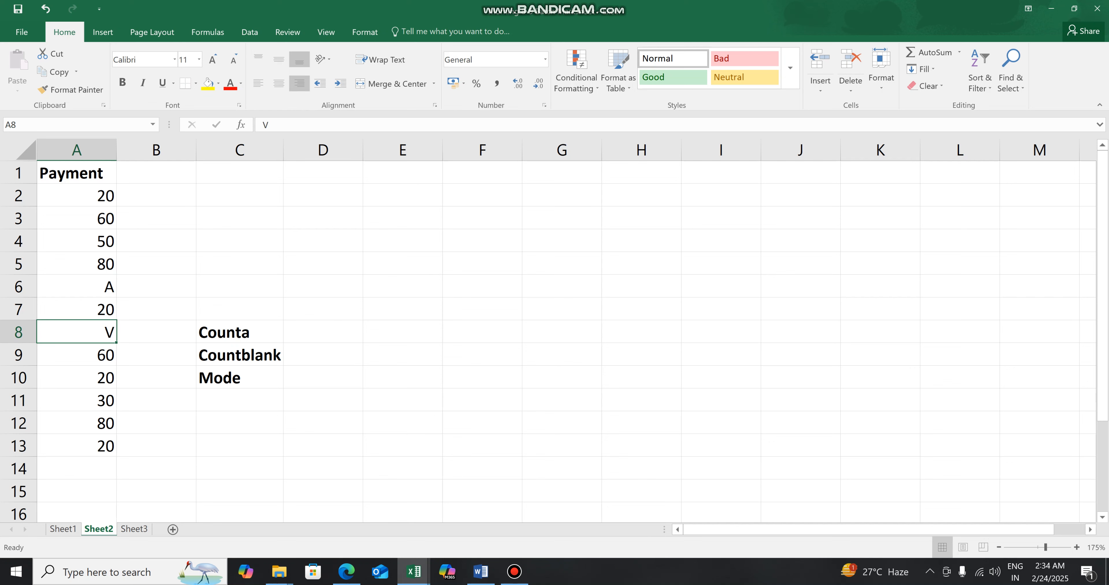
Enter a COUNT formula over A2:A13 in D8, beside the Counta label
{"action": "left_click", "coordinate": [323, 332]}
{"action": "type", "text": "="}
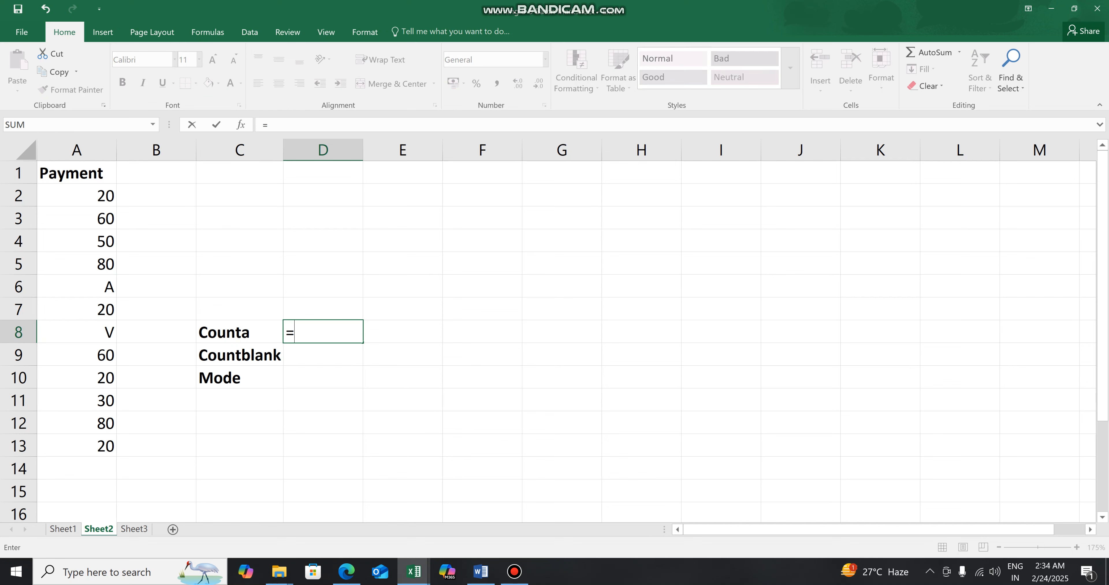
{"action": "type", "text": "Count("}
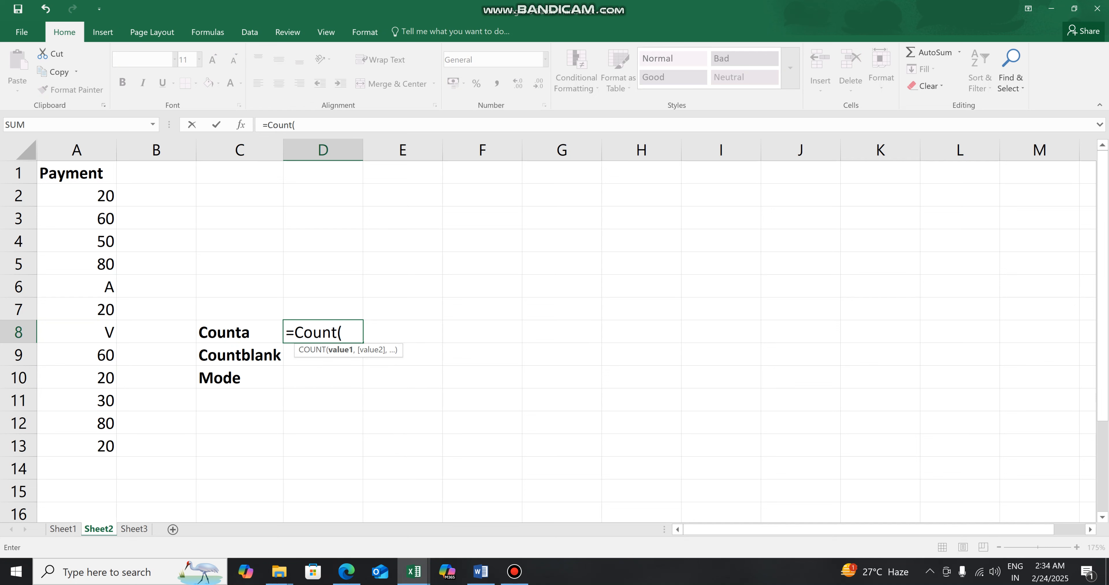
{"action": "left_click_drag", "start_coordinate": [77, 196], "coordinate": [115, 446]}
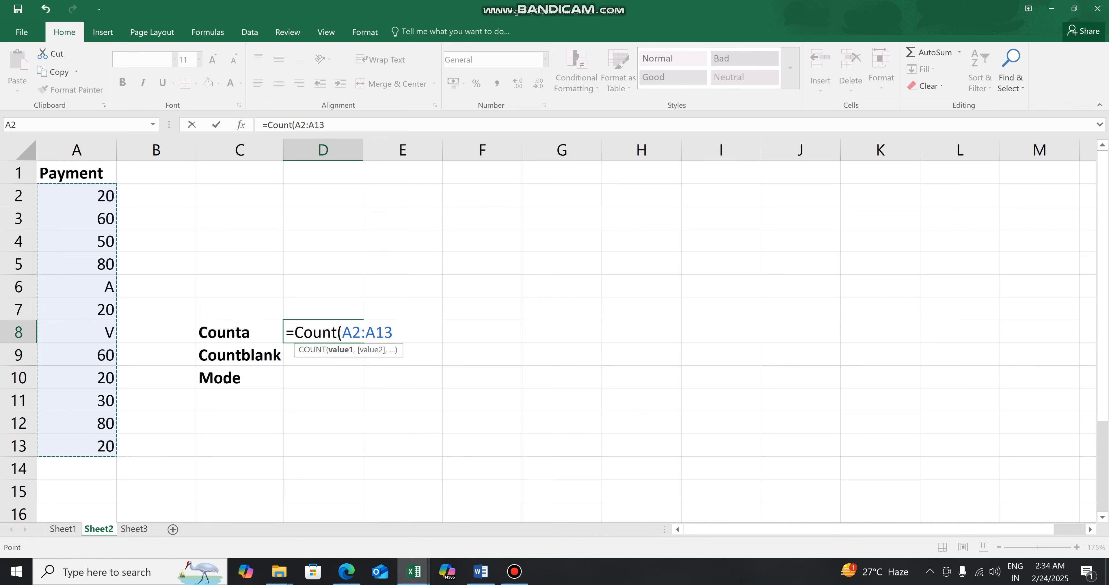
{"action": "key", "text": "Return"}
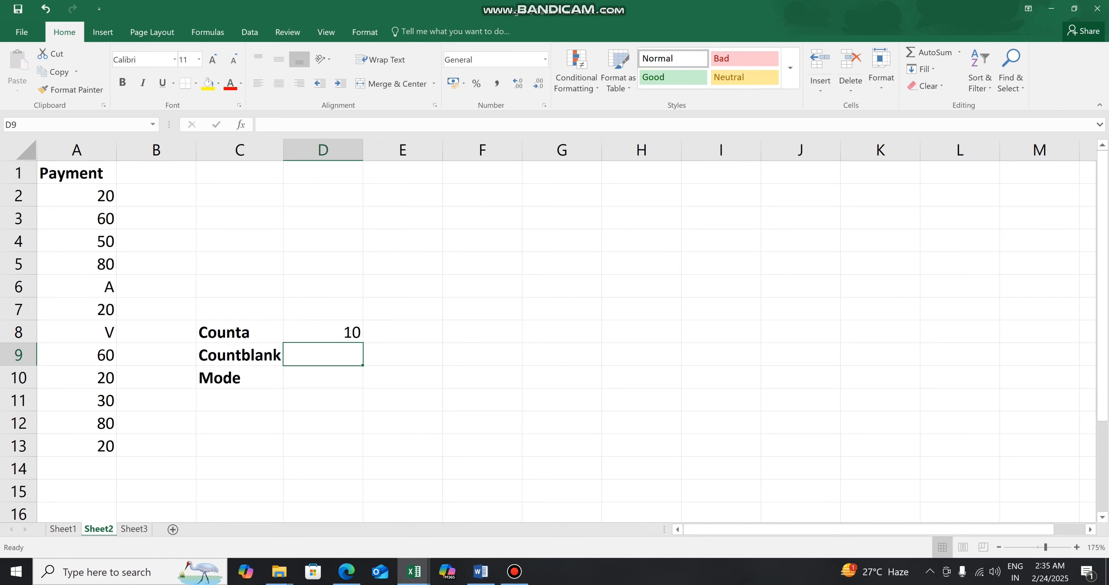
Change the function in the D8 formula to COUNTA, keeping the range A2:A13
{"action": "left_click", "coordinate": [323, 332]}
{"action": "key", "text": "F2"}
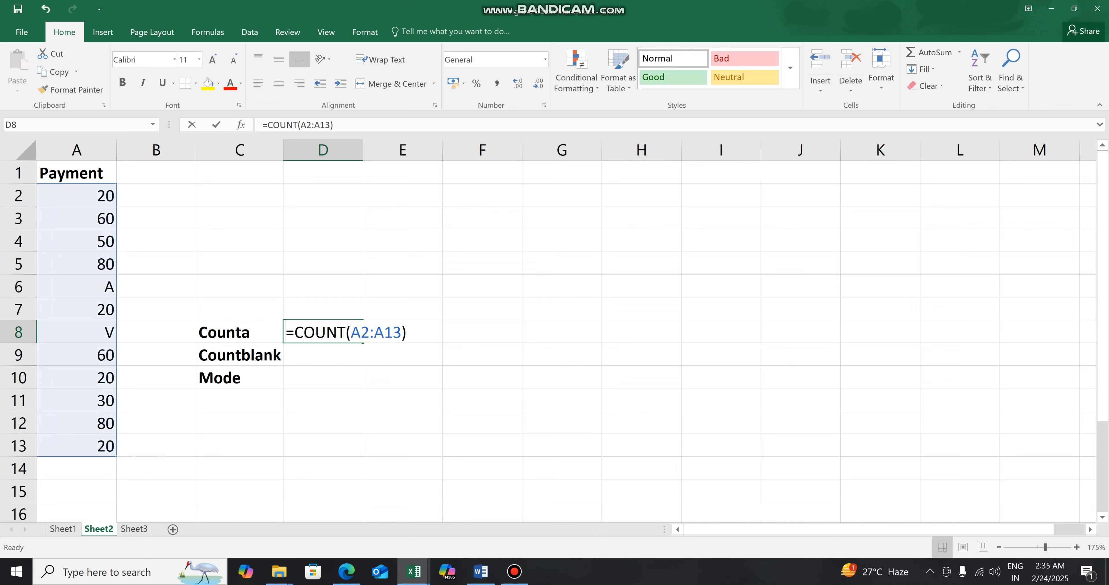
{"action": "left_click", "coordinate": [346, 332]}
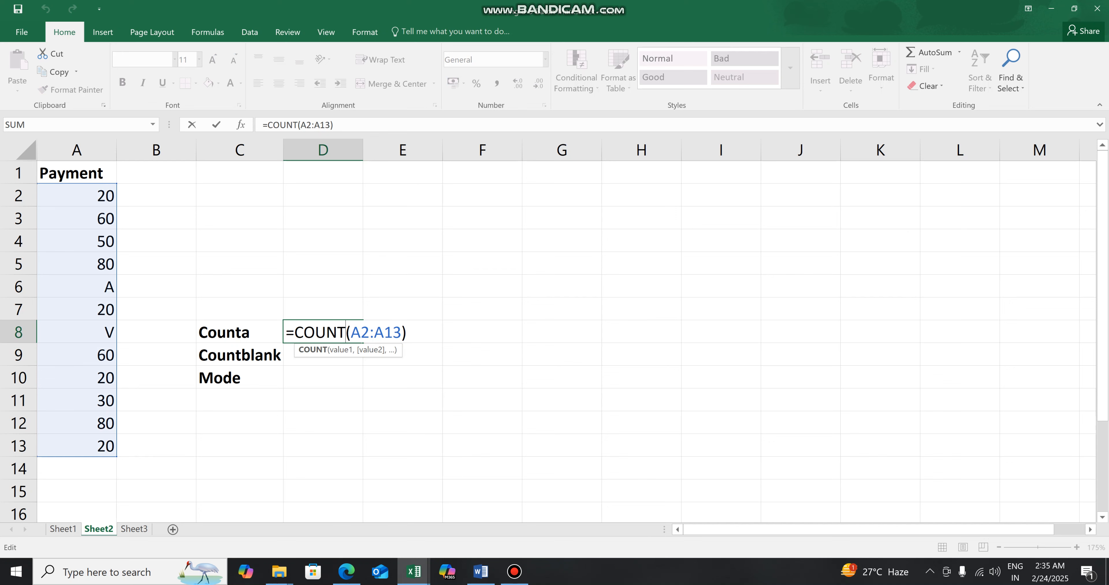
{"action": "type", "text": "a"}
{"action": "key", "text": "Return"}
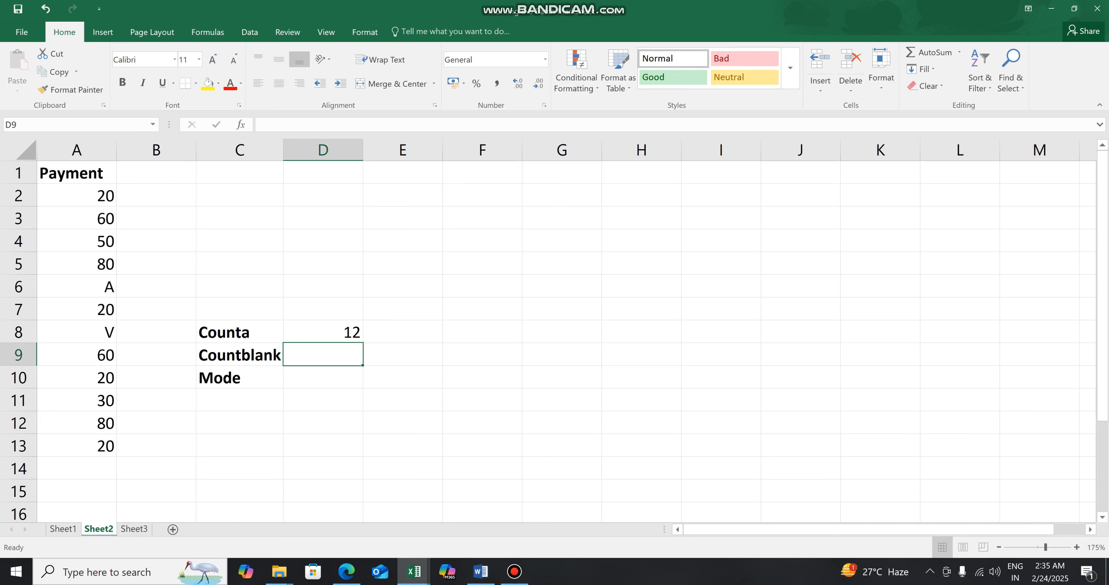
Clear the contents of the payment cells A8 and A11
{"action": "left_click", "coordinate": [76, 332]}
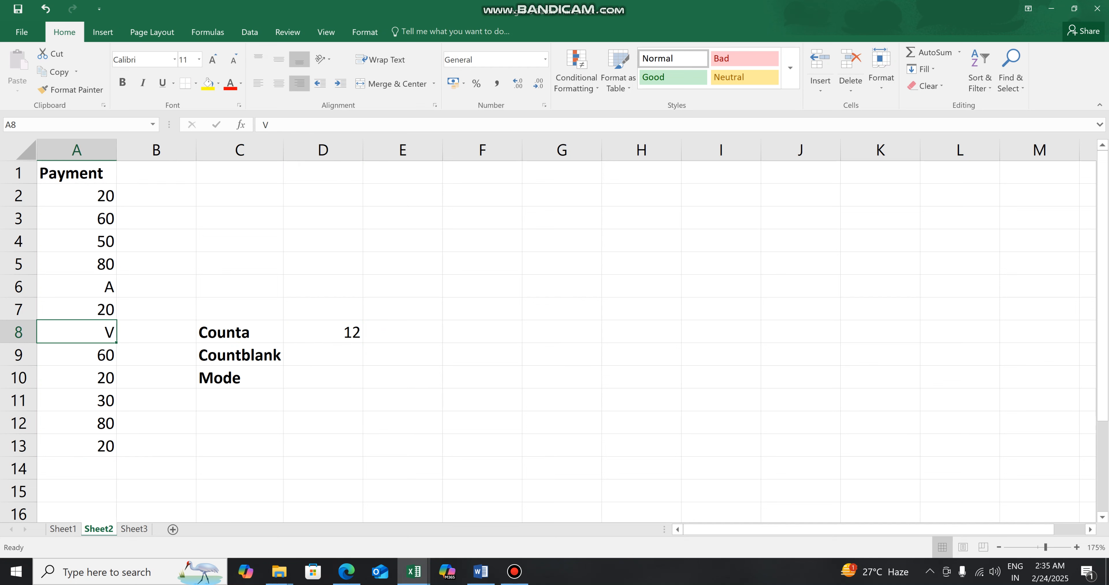
{"action": "key", "text": "Delete"}
{"action": "left_click", "coordinate": [76, 400]}
{"action": "key", "text": "Delete"}
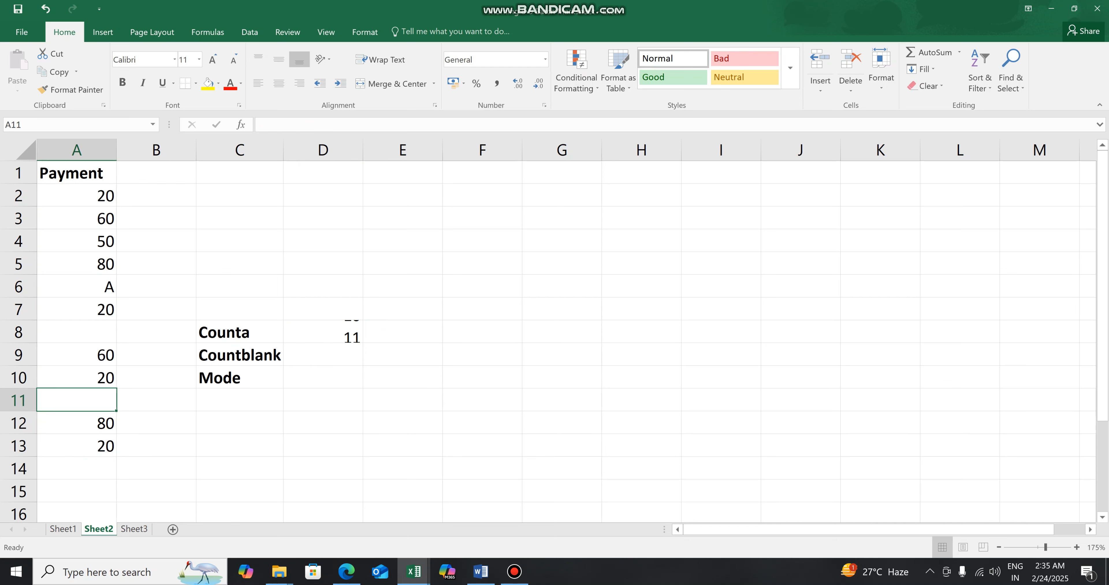
Enter a COUNTBLANK formula in D9 that counts the empty cells in A2:A13
{"action": "left_click", "coordinate": [323, 354]}
{"action": "type", "text": "="}
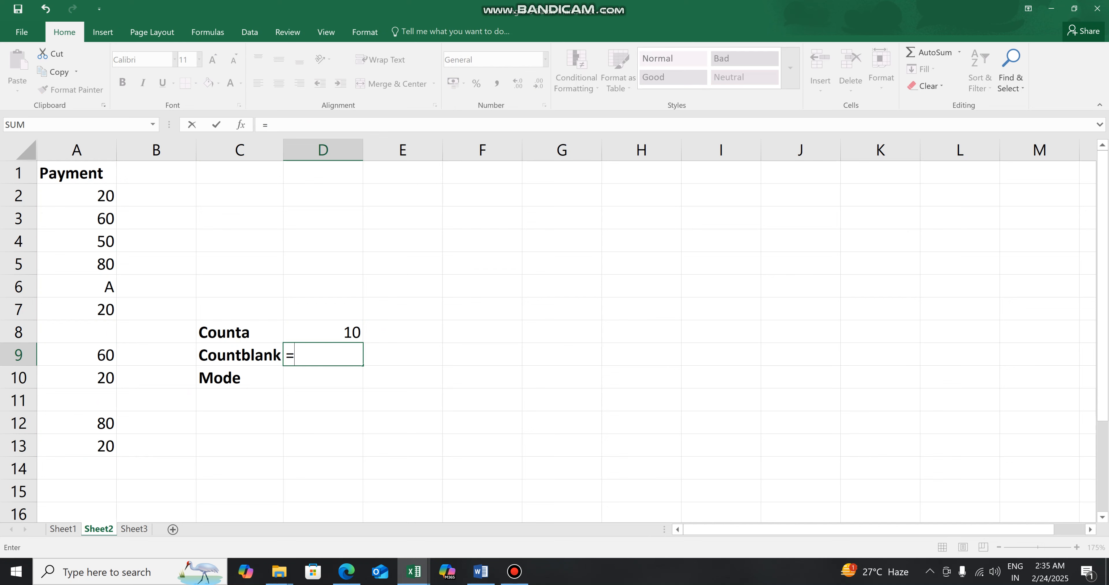
{"action": "type", "text": "count"}
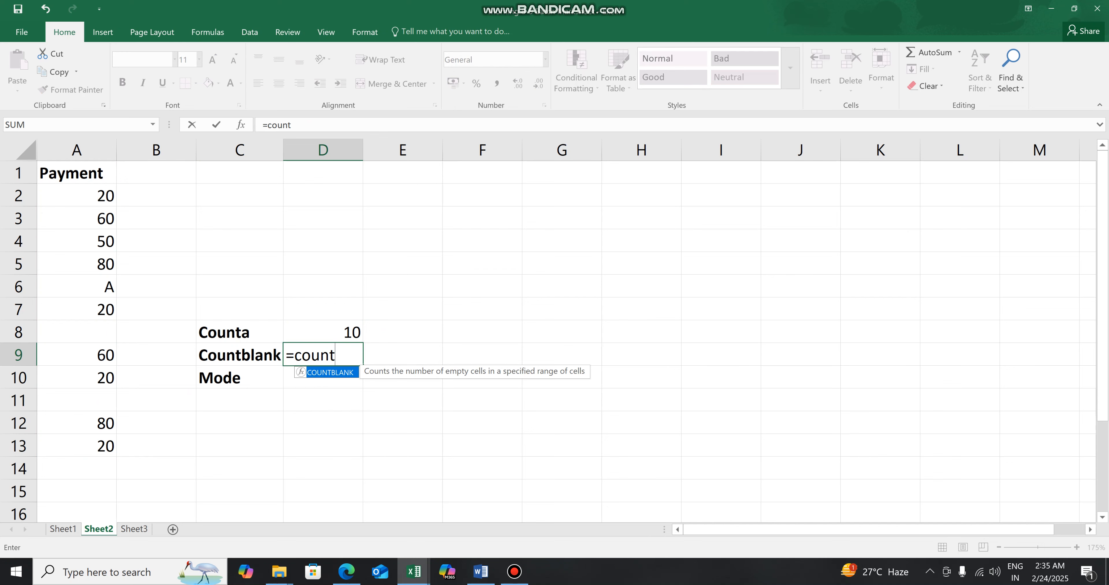
{"action": "type", "text": "blank("}
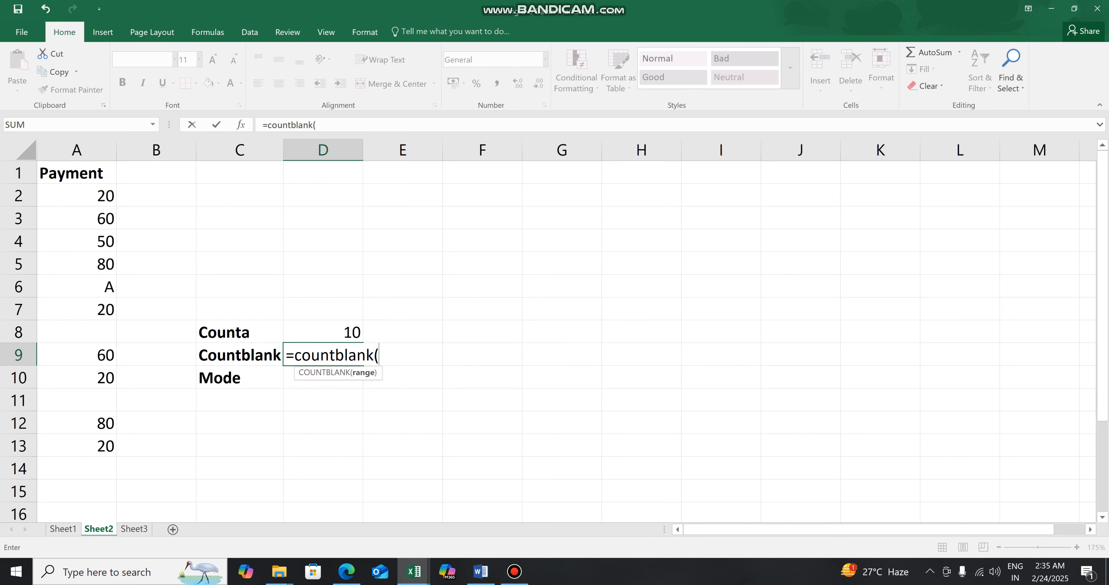
{"action": "left_click_drag", "start_coordinate": [77, 196], "coordinate": [104, 448]}
{"action": "key", "text": "Return"}
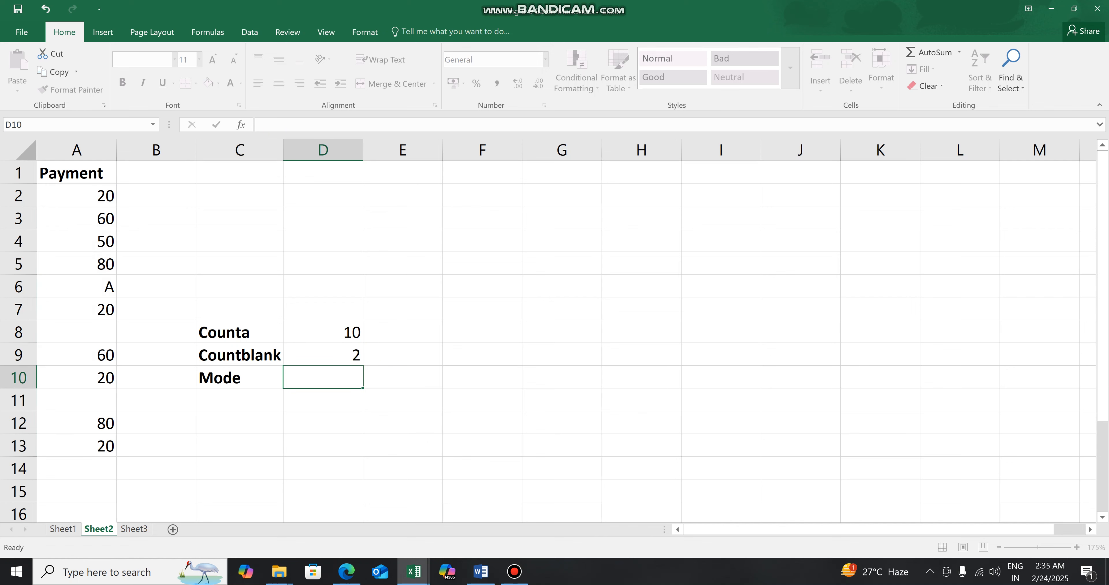
Replace the contents of payment cells A6 and A9 with 20 each
{"action": "left_click", "coordinate": [77, 287]}
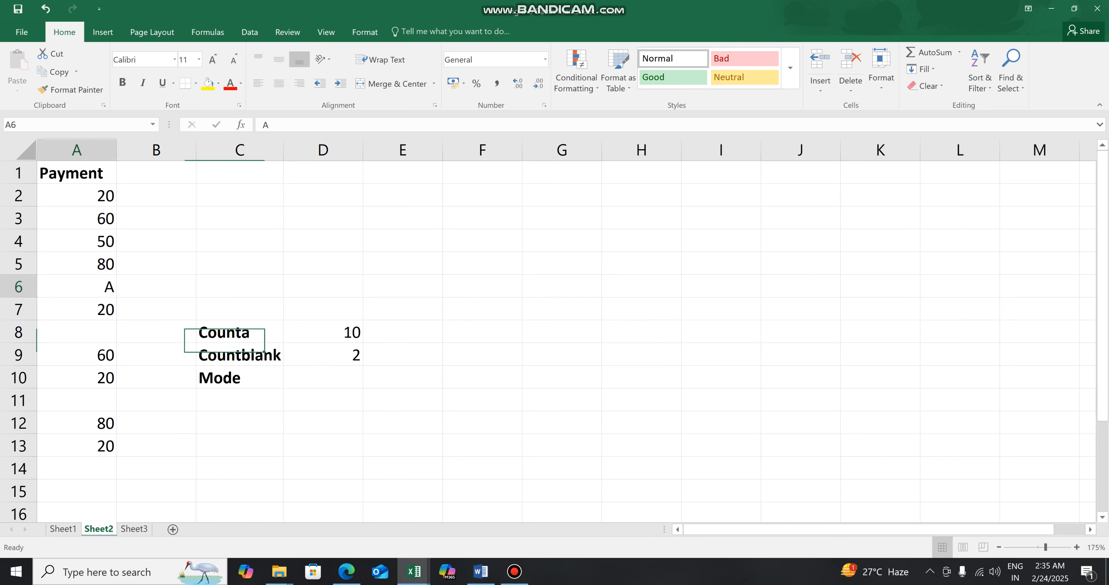
{"action": "type", "text": "20"}
{"action": "key", "text": "Return"}
{"action": "key", "text": "Return"}
{"action": "key", "text": "Down"}
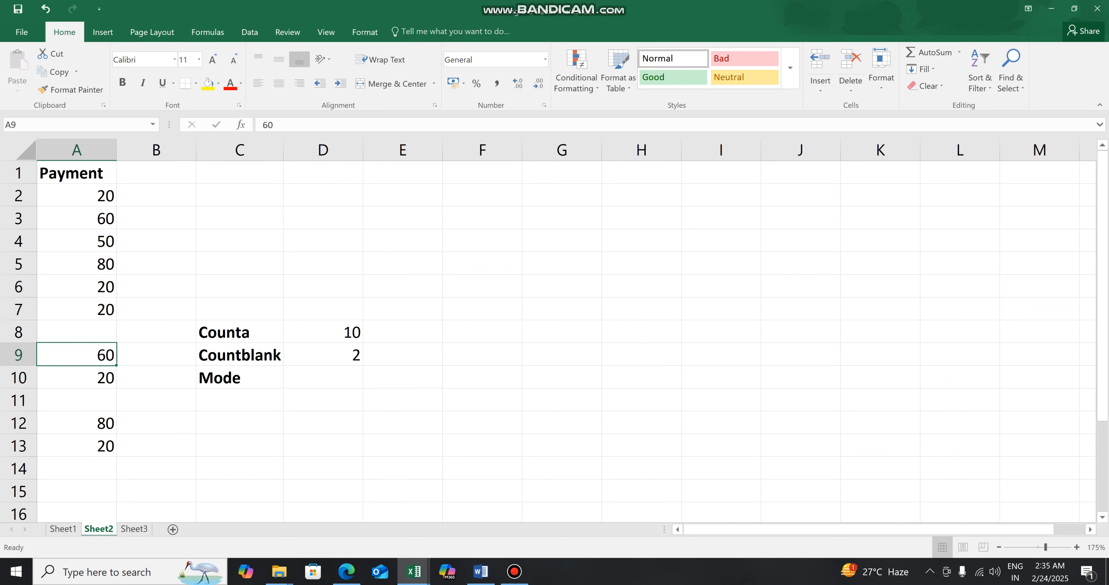
{"action": "type", "text": "20"}
{"action": "key", "text": "Return"}
Fill the blank payment cells with 45 in A11 and 20 in A8
{"action": "key", "text": "Down"}
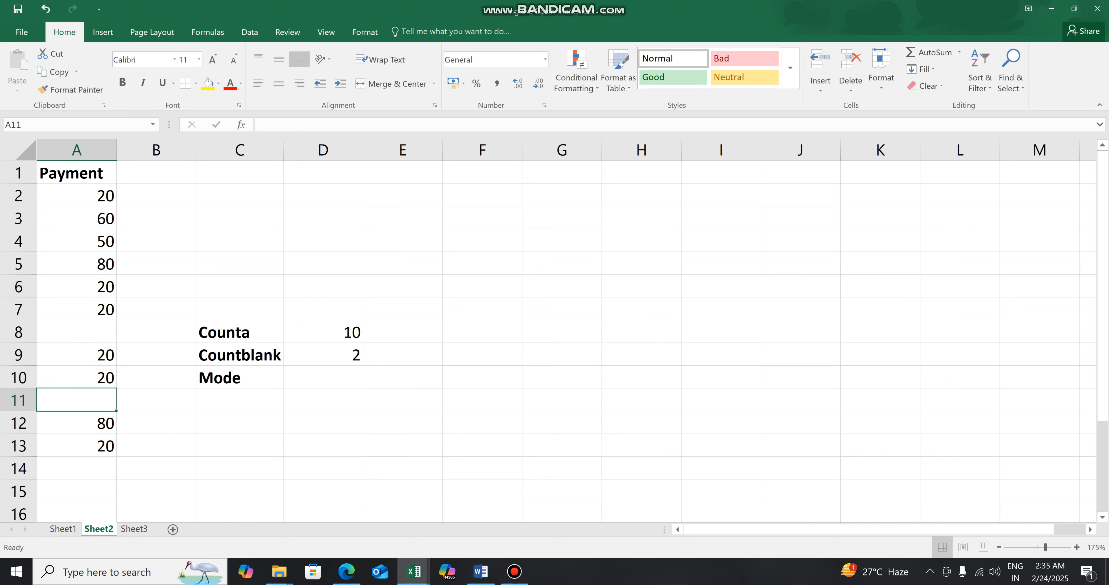
{"action": "type", "text": "45"}
{"action": "key", "text": "Return"}
{"action": "key", "text": "Up"}
{"action": "key", "text": "Up"}
{"action": "key", "text": "Up"}
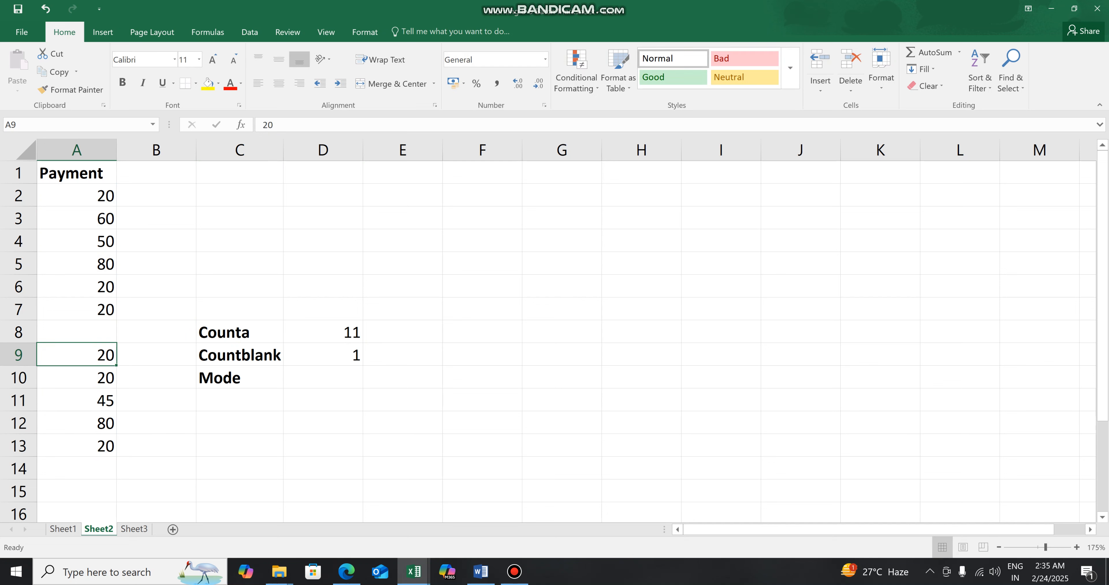
{"action": "key", "text": "Up"}
{"action": "type", "text": "20"}
{"action": "key", "text": "Return"}
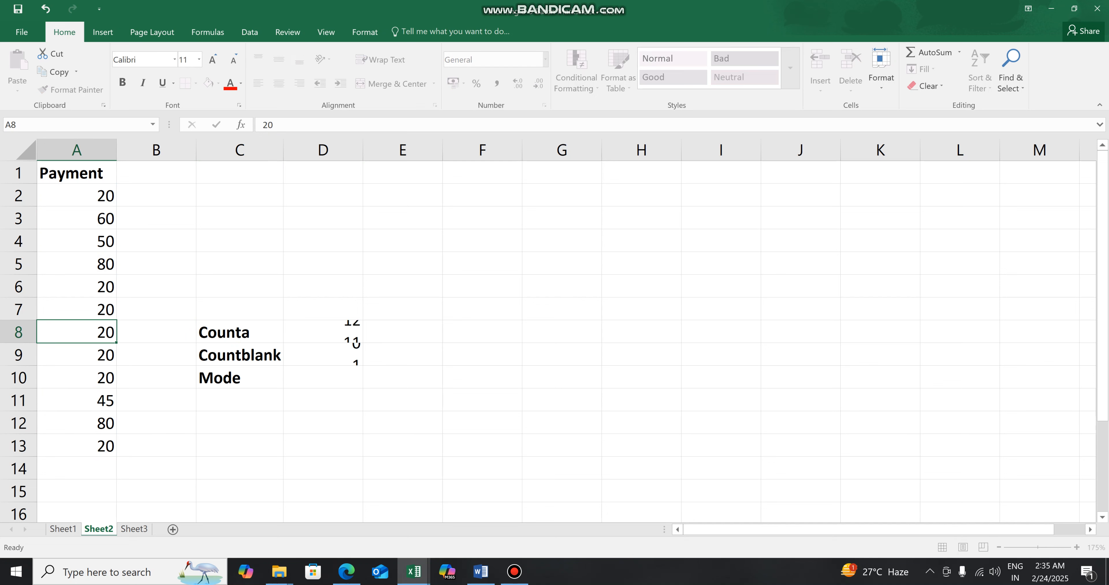
Enter a MODE formula in D10 that finds the most frequent payment in A2:A13
{"action": "left_click", "coordinate": [323, 377]}
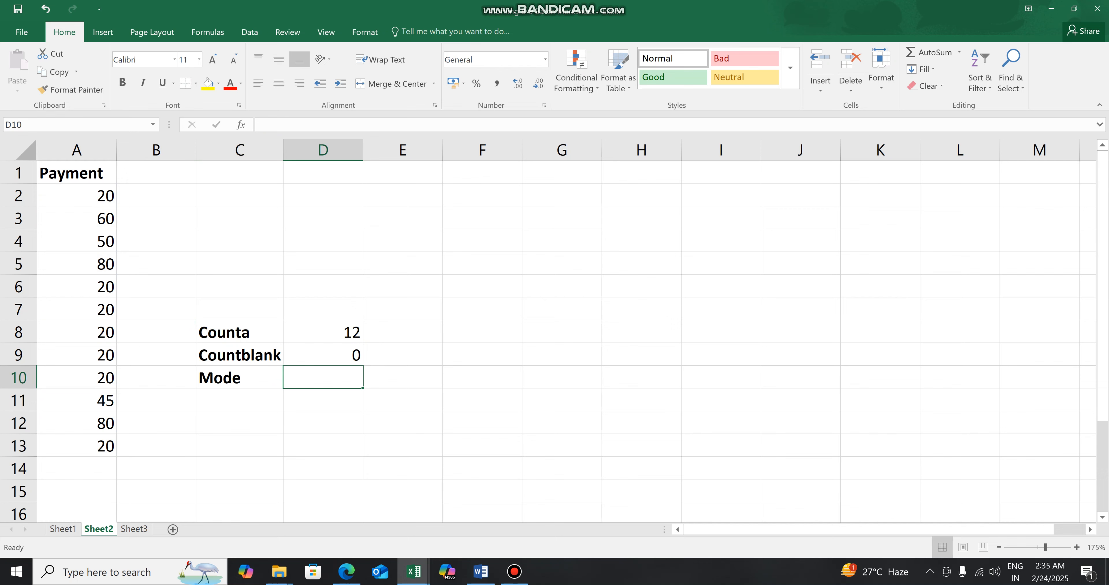
{"action": "type", "text": "=mode("}
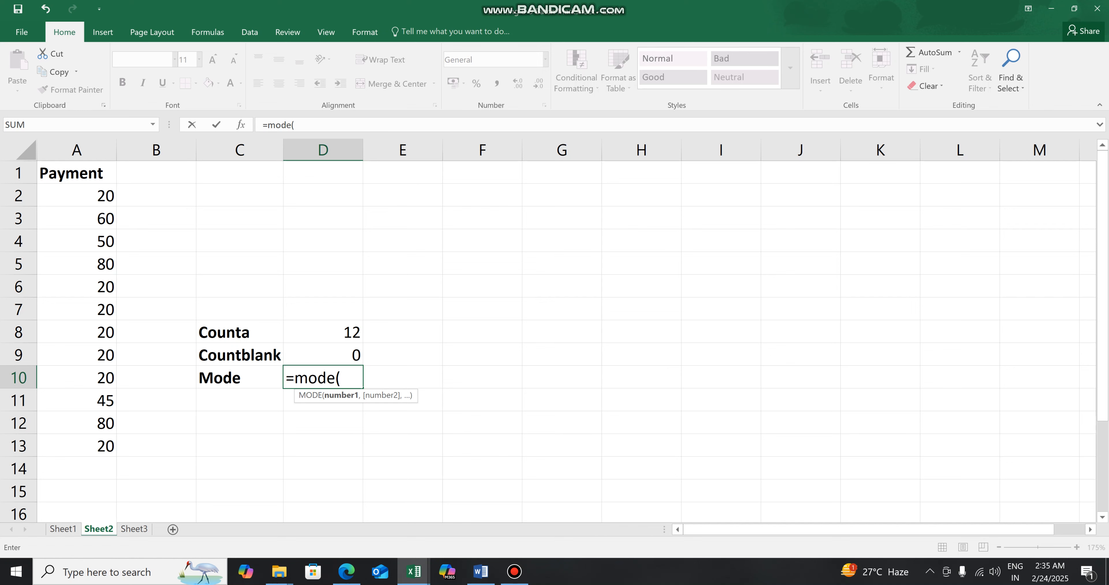
{"action": "left_click_drag", "start_coordinate": [108, 196], "coordinate": [109, 445]}
{"action": "key", "text": "Return"}
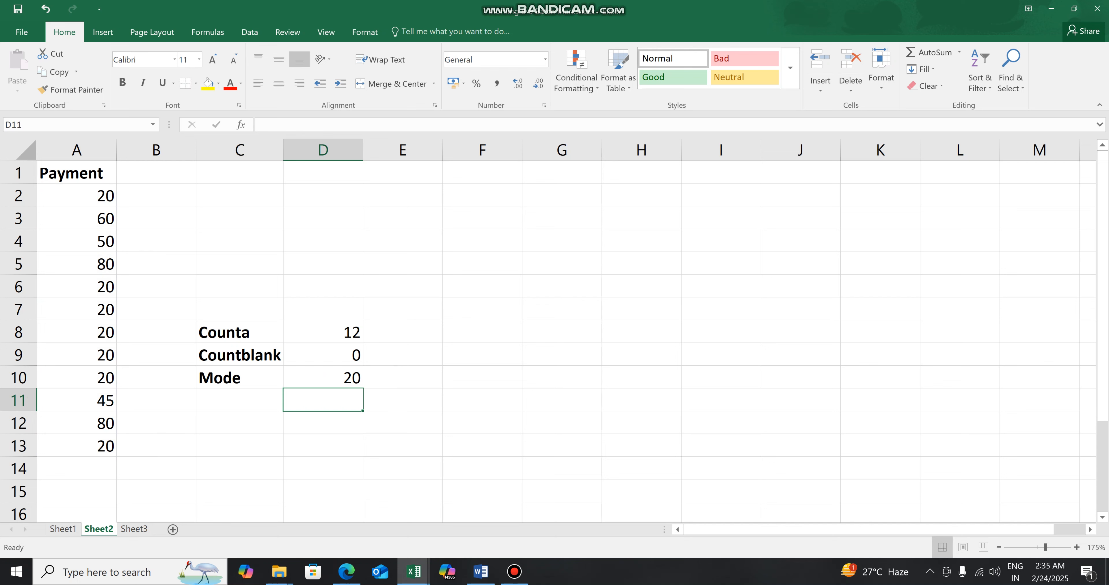
{"action": "left_click", "coordinate": [240, 309]}
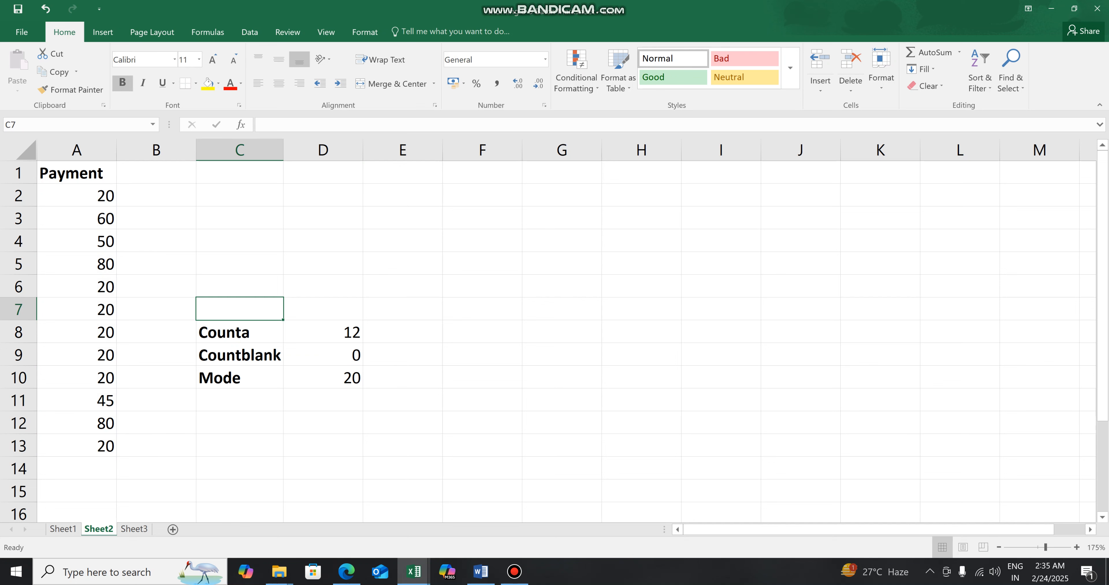